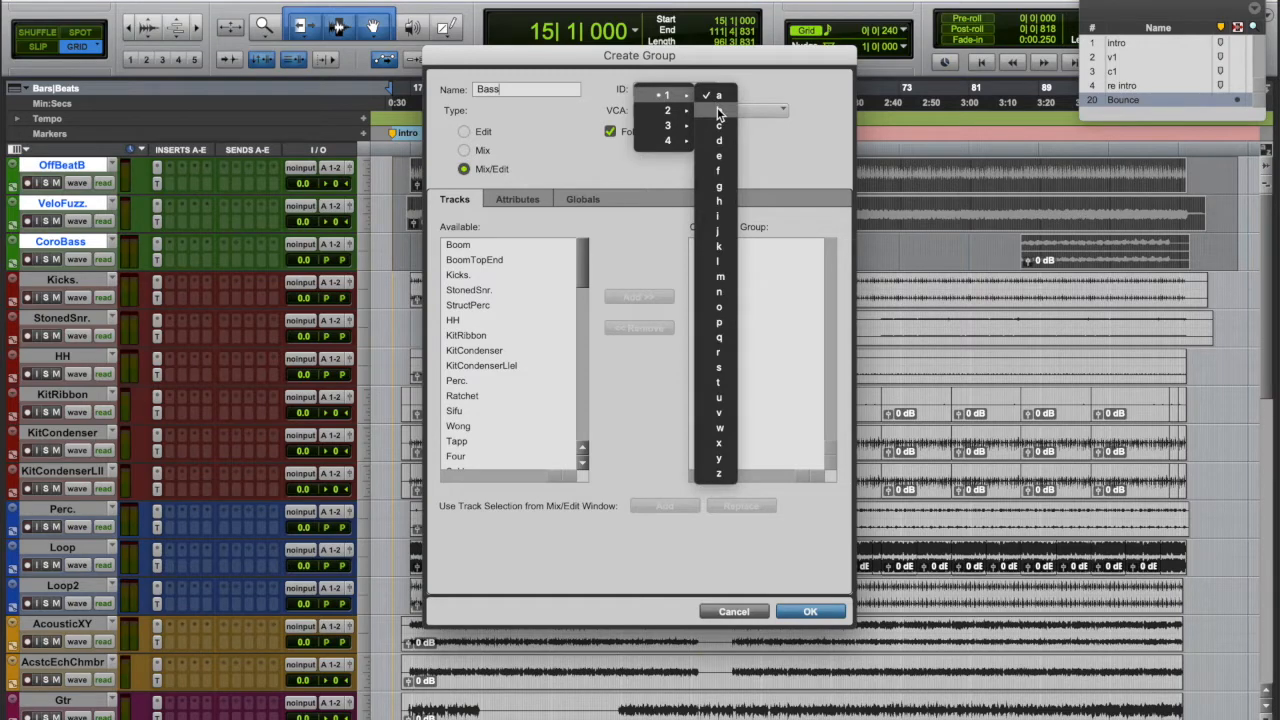
- Finish the Bass group with ID b, then group the six drum tracks as Drms with ID d
click(719, 110)
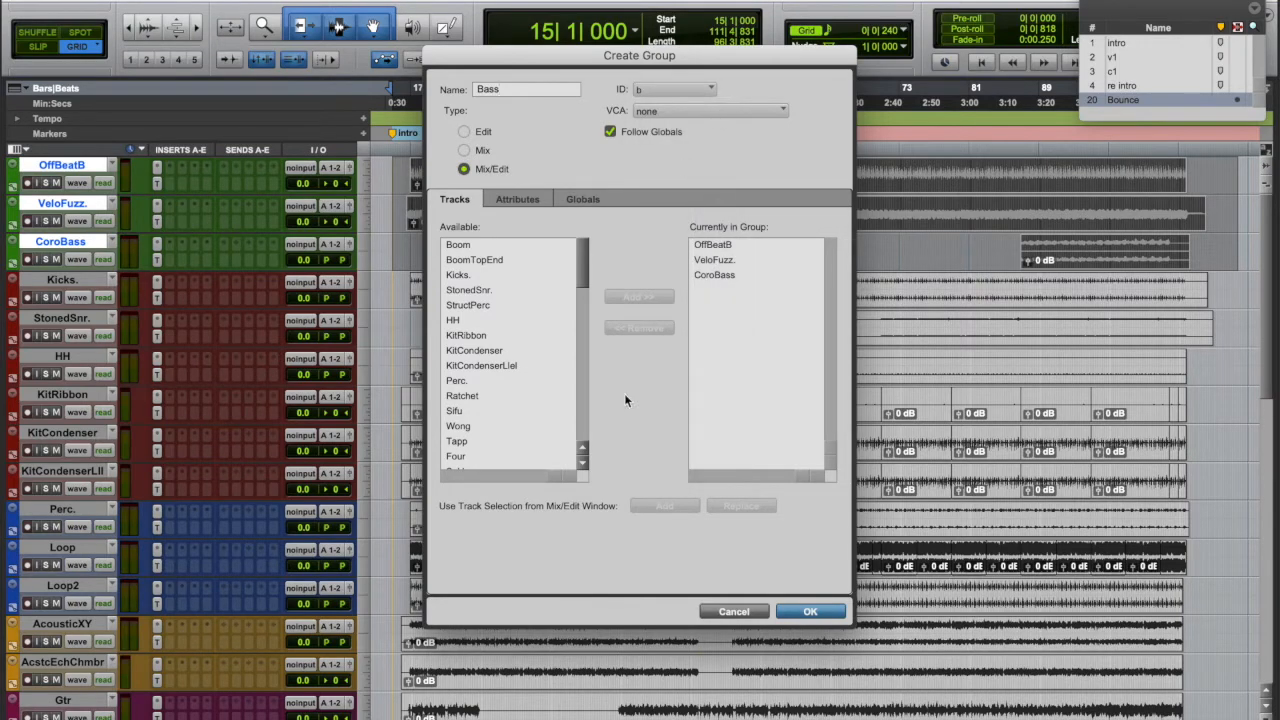
click(803, 612)
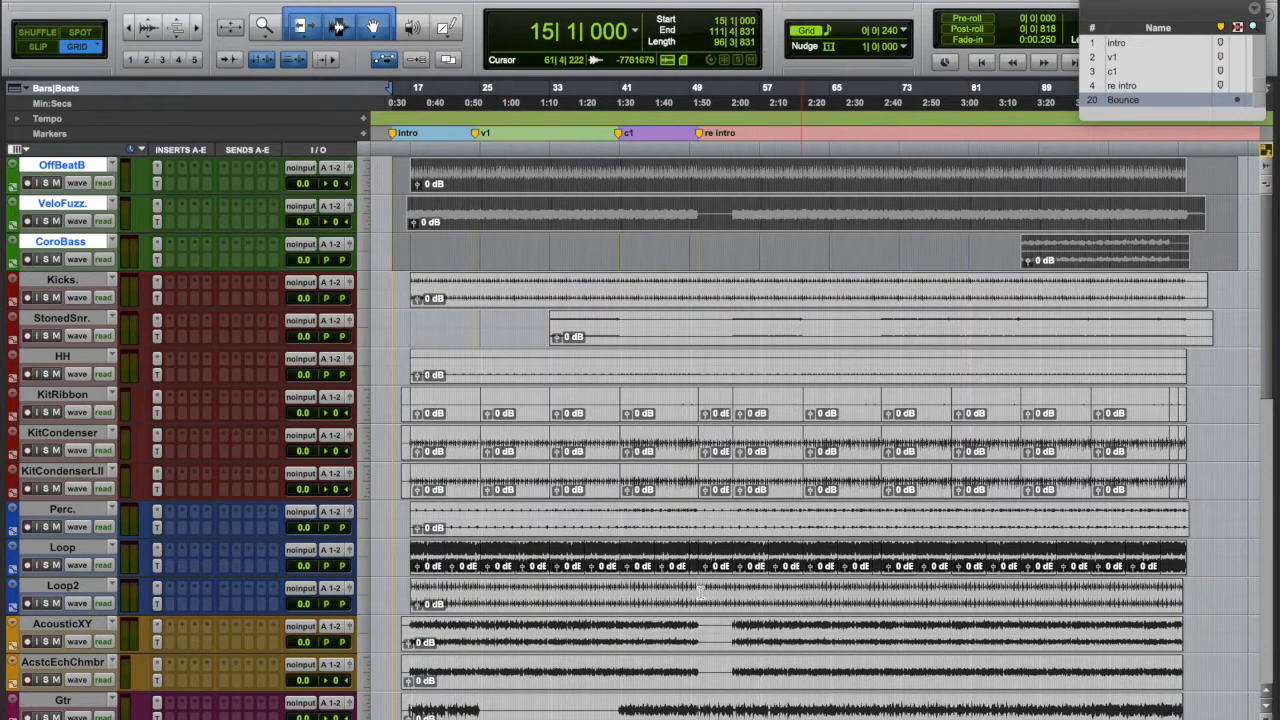
click(71, 283)
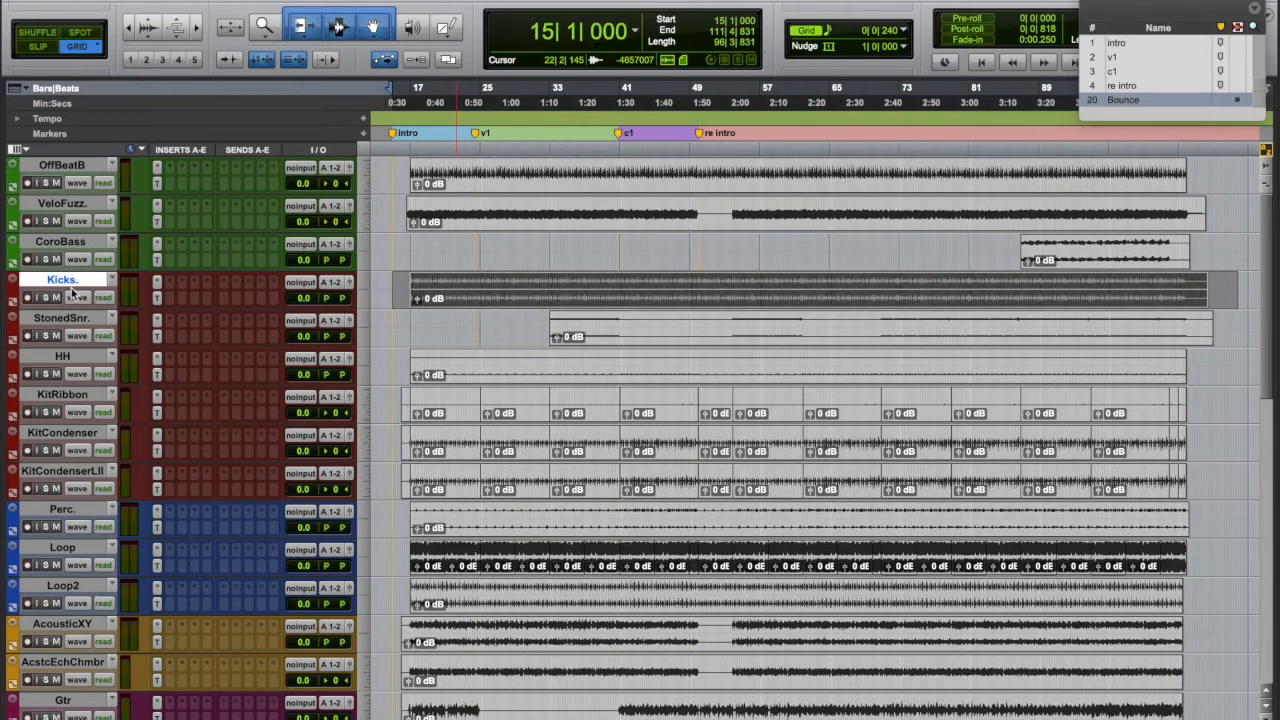
shift+click(62, 474)
key(super+g)
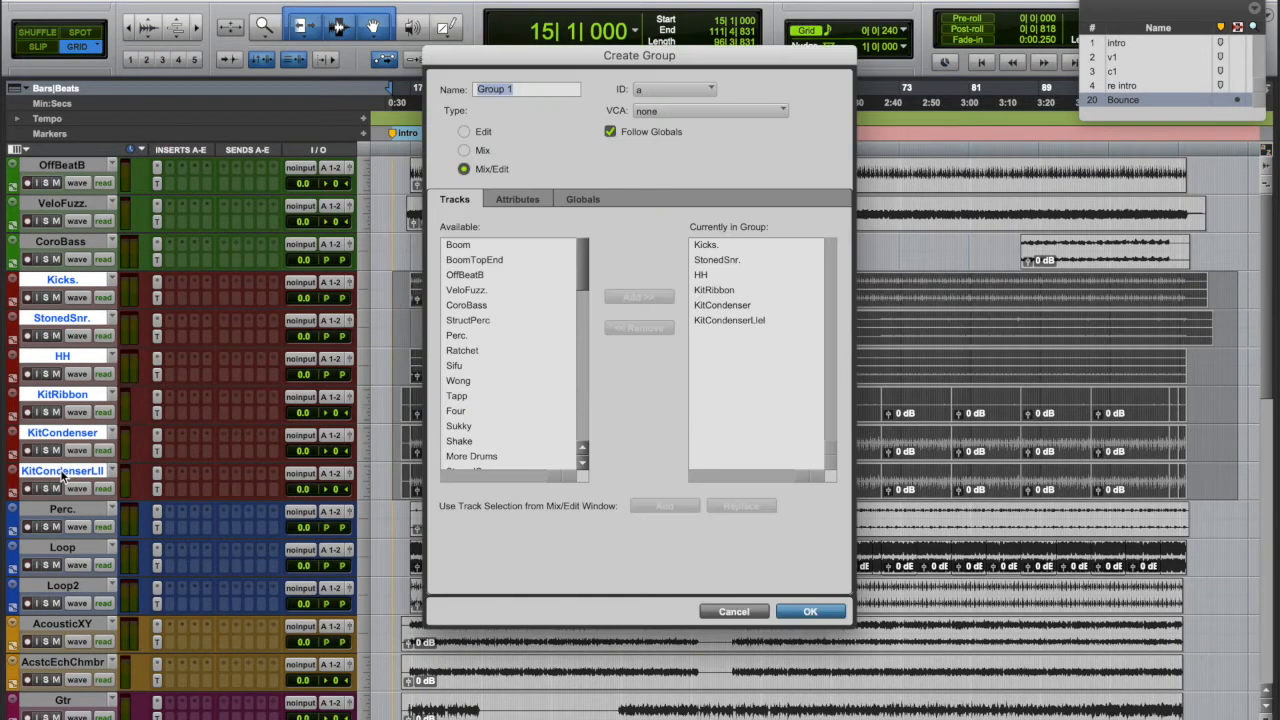
text(Drms)
click(655, 92)
mouse_move(662, 95)
click(726, 145)
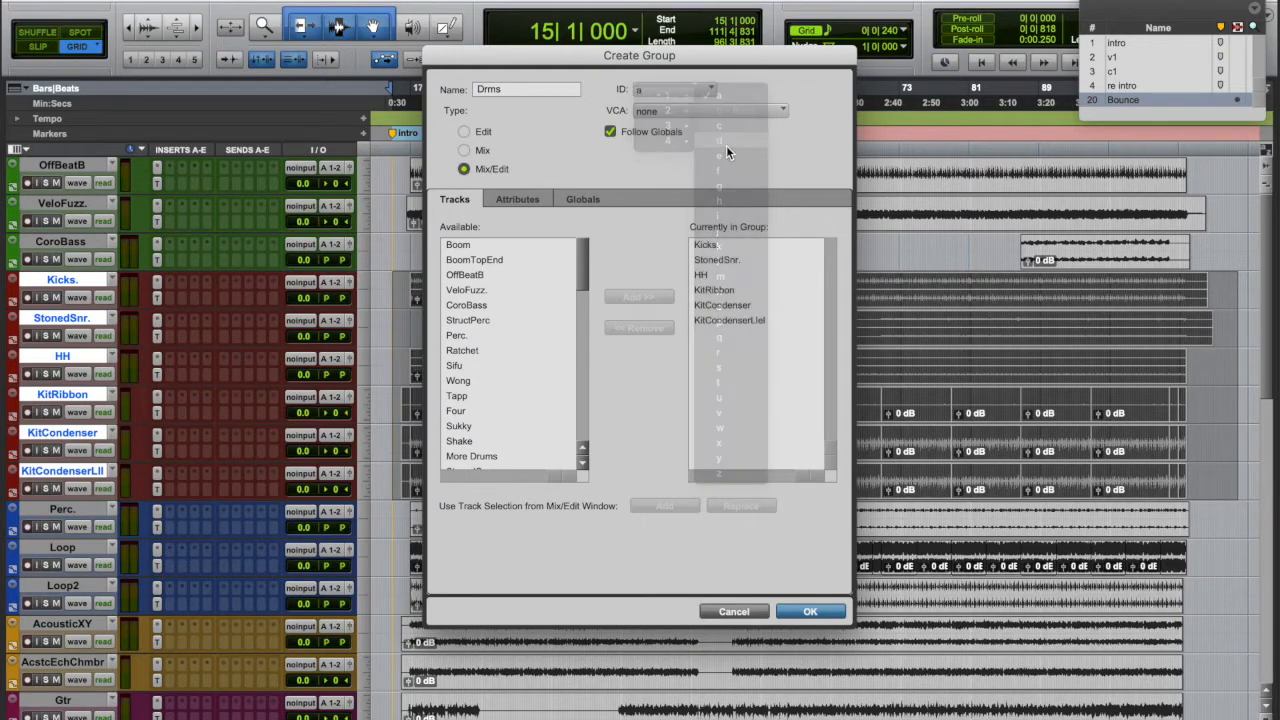
click(810, 612)
key(super+equal)
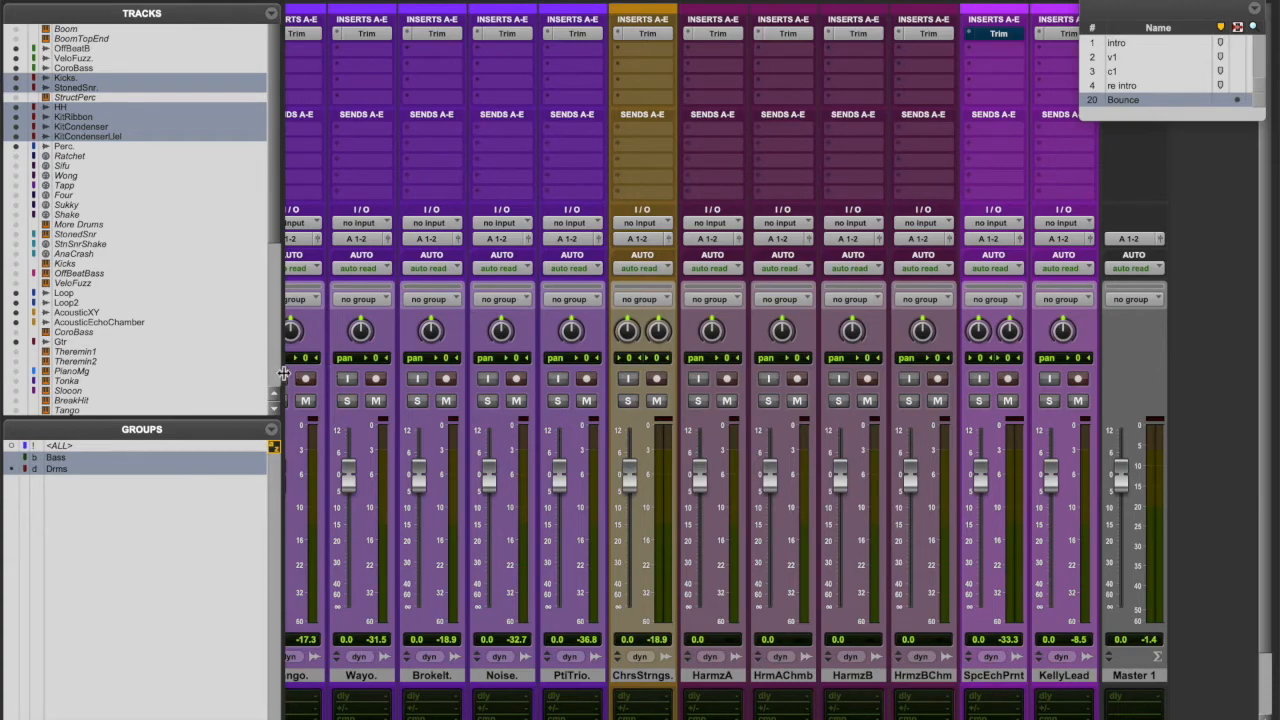
scroll(366, 607, left, 10)
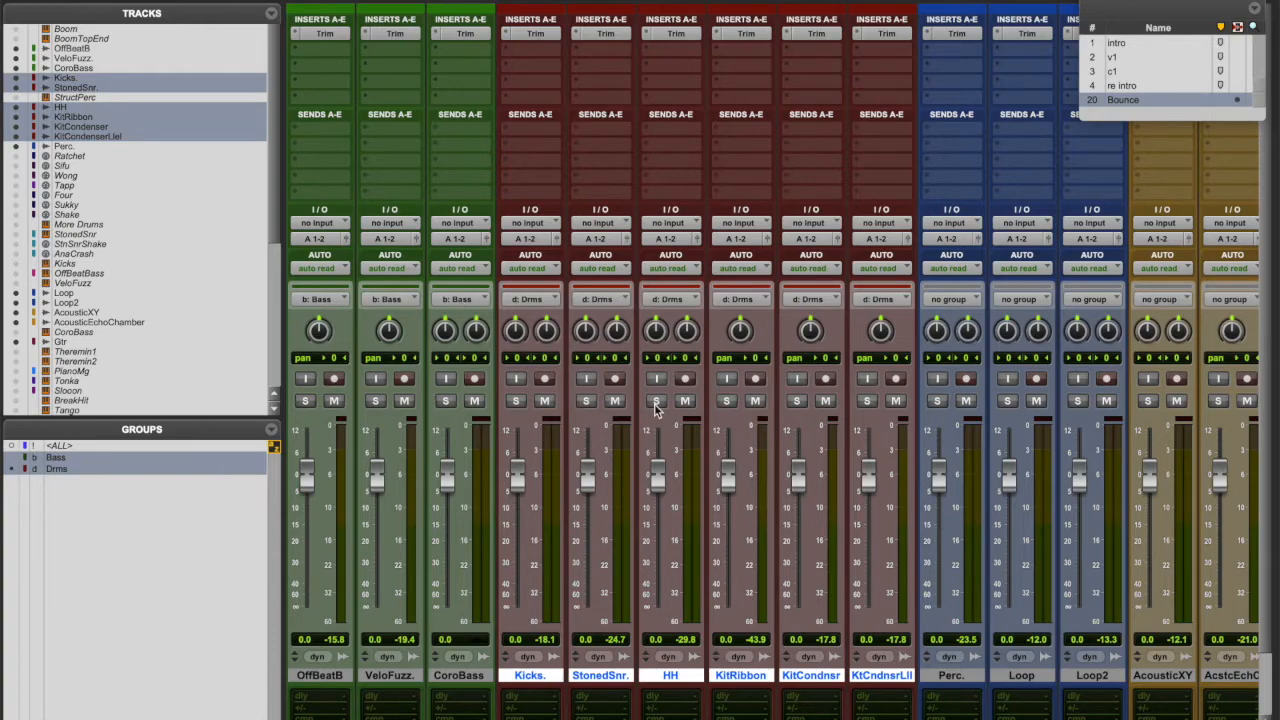
scroll(654, 403, right, 5)
- Group Perc., Loop and Loop2 as Perc with ID p
scroll(654, 403, right, 1)
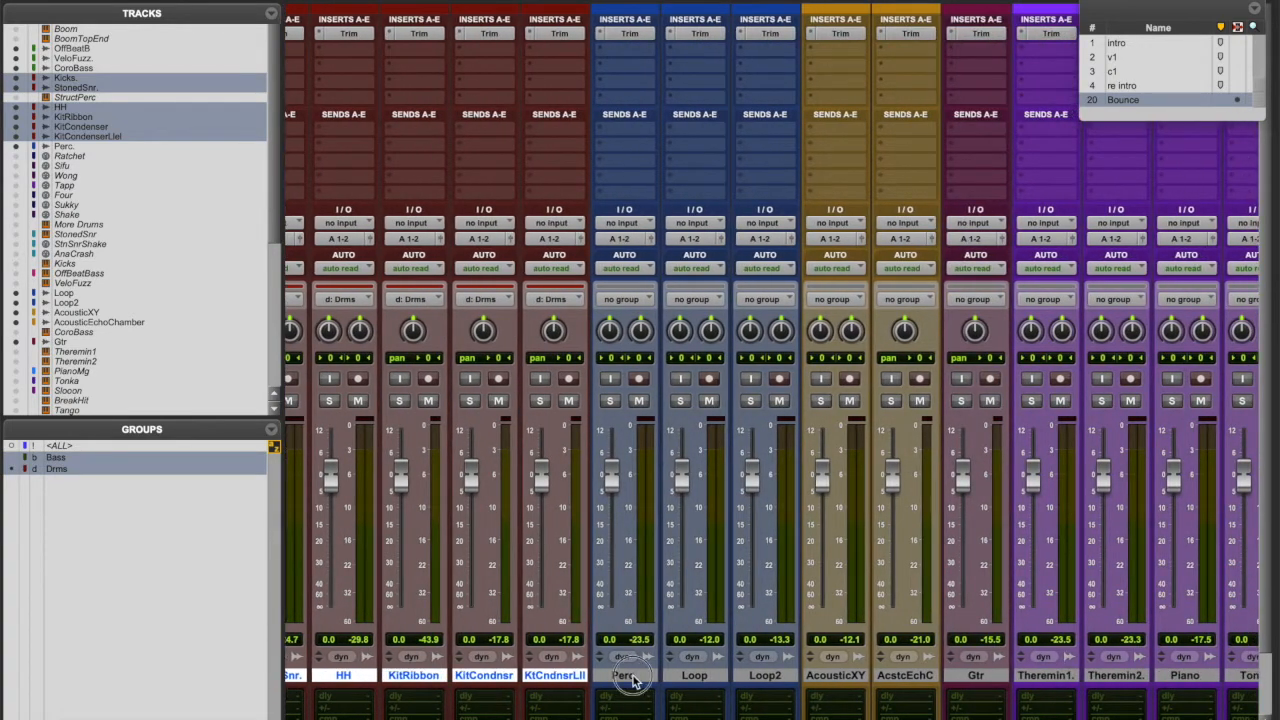
click(638, 678)
shift+click(756, 677)
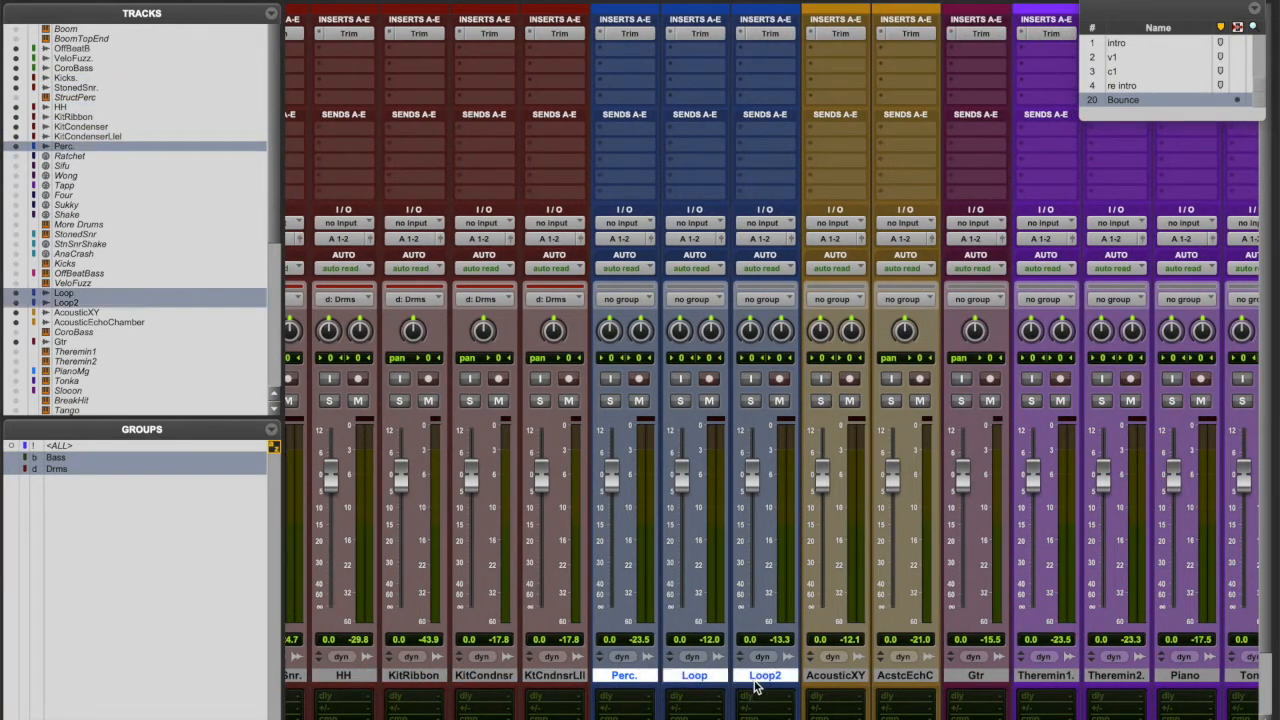
key(super+g)
text(Perc)
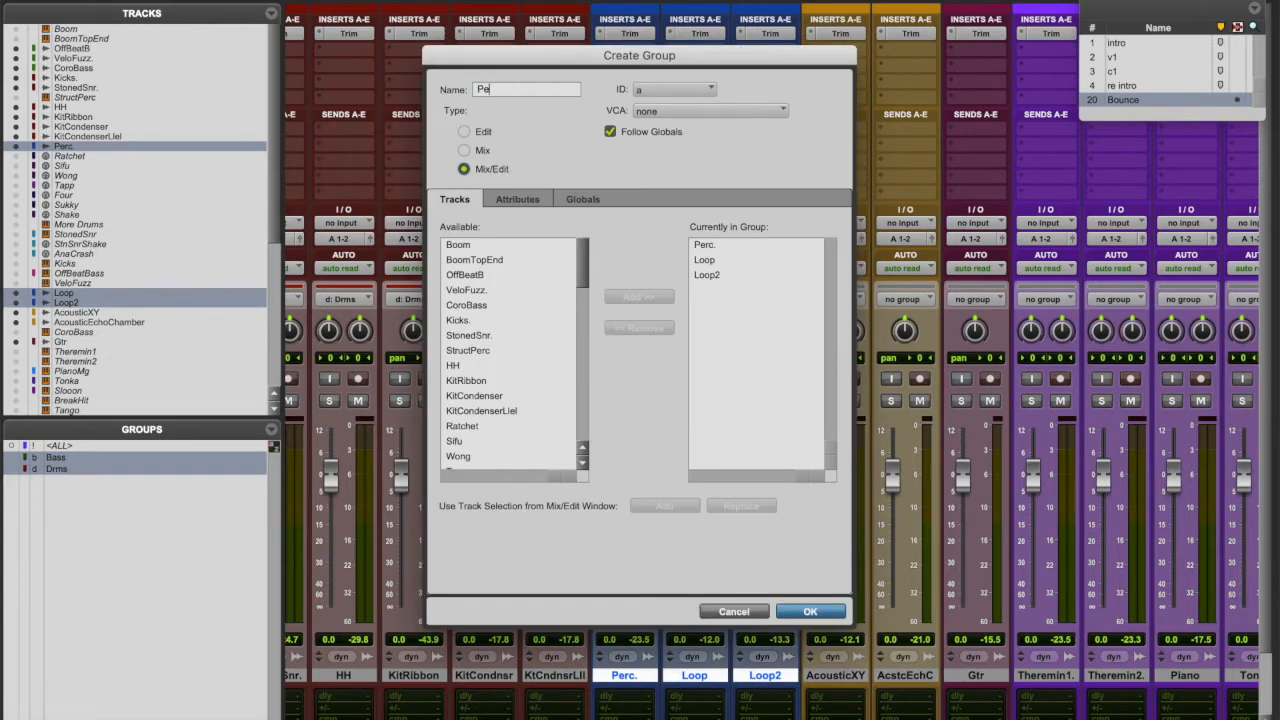
click(678, 90)
mouse_move(668, 95)
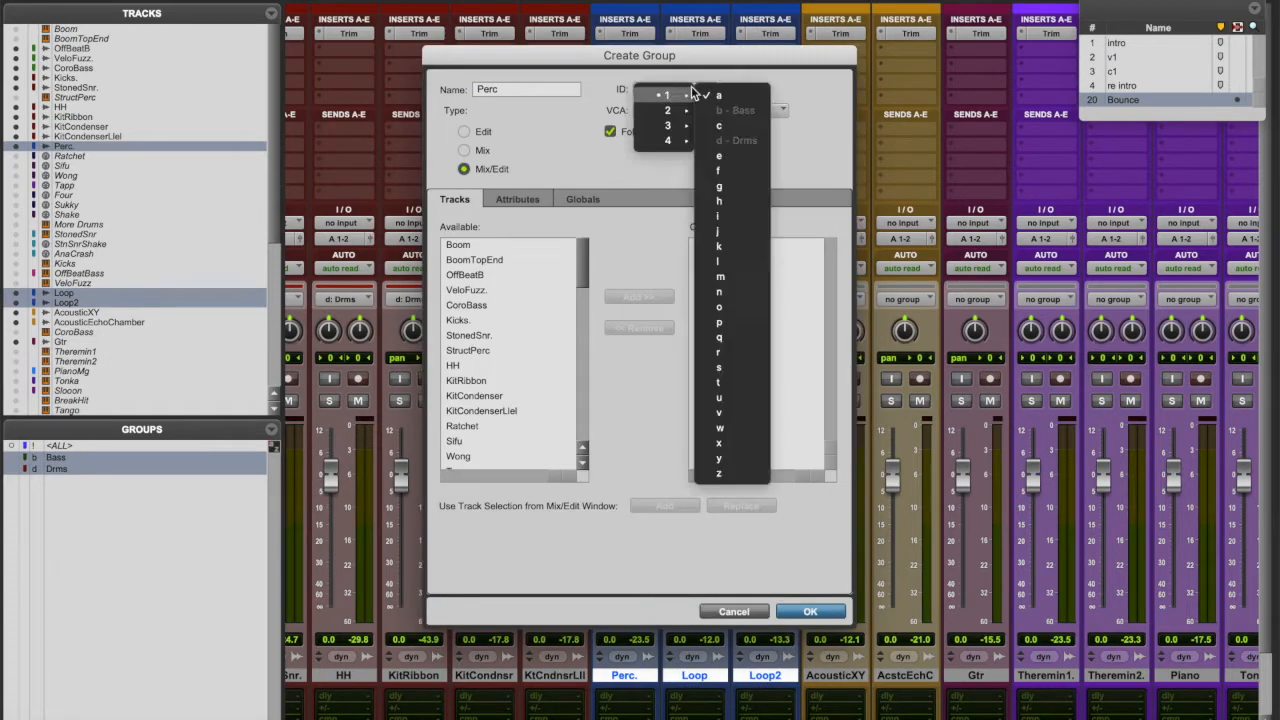
click(746, 324)
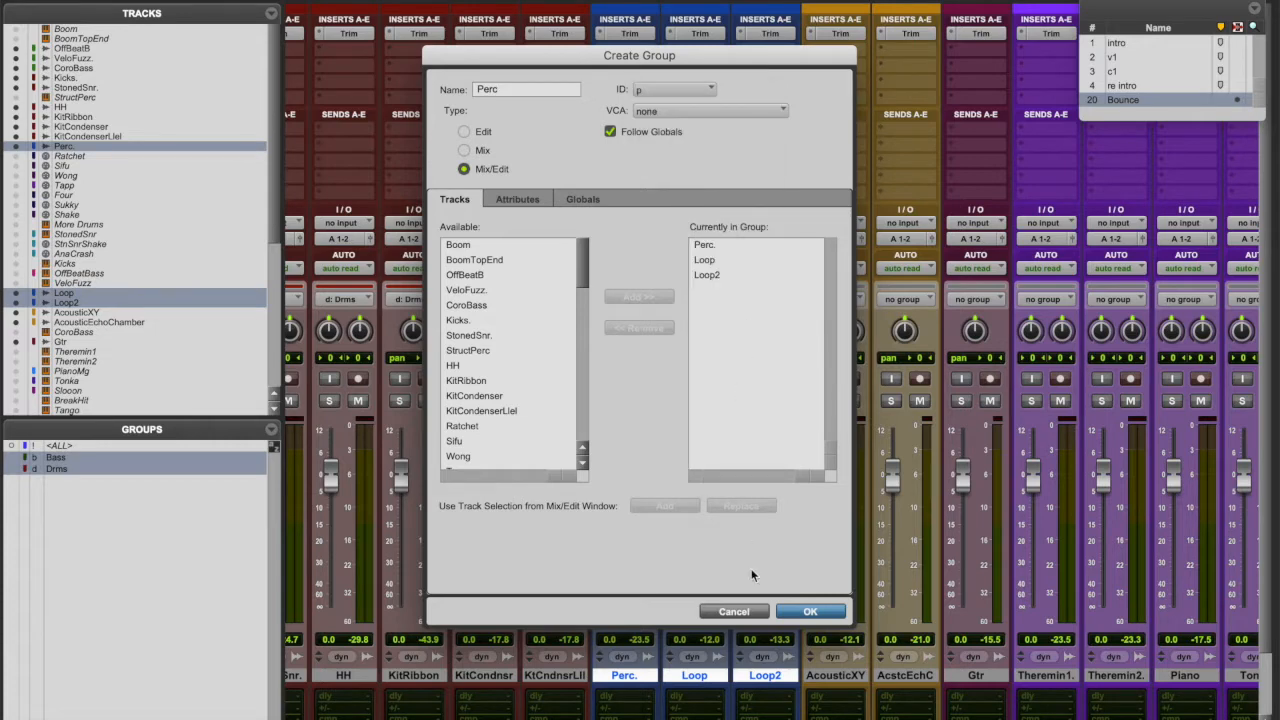
click(808, 613)
- Group AcousticXY, the echo-chamber guitar and Gtr as GTR with ID g
click(828, 679)
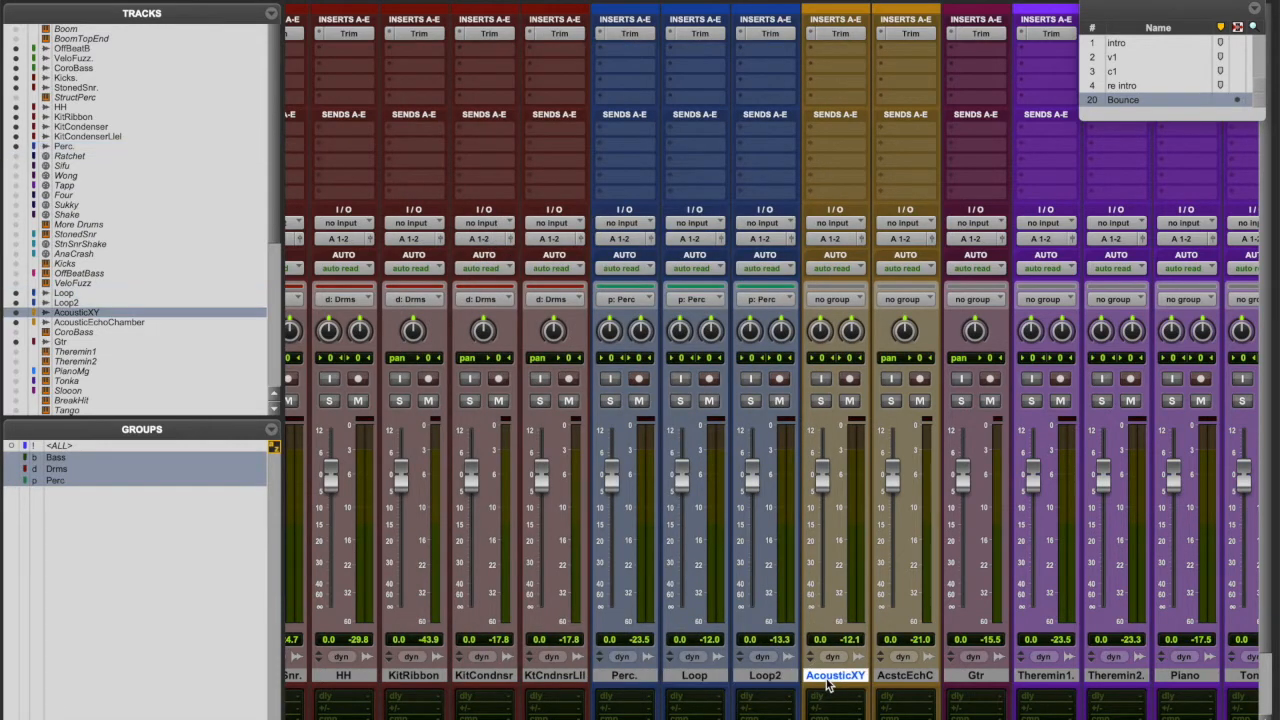
scroll(828, 685, right, 3)
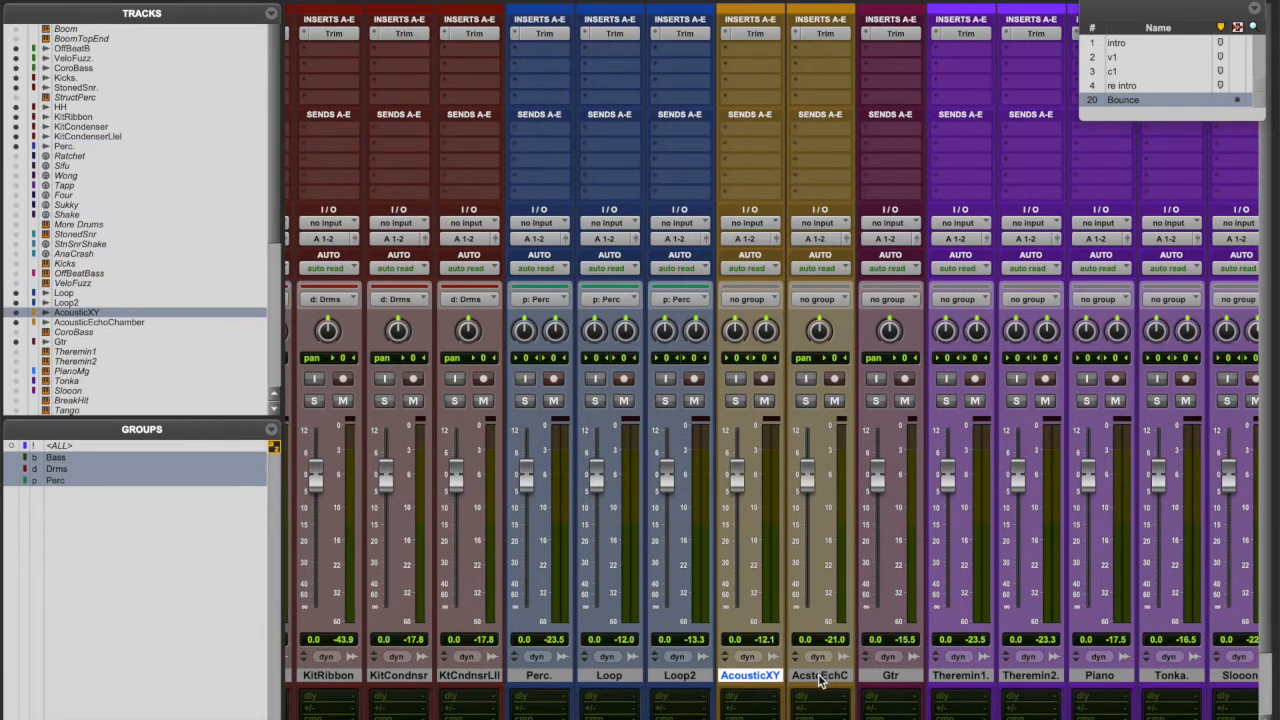
shift+click(884, 679)
key(super+g)
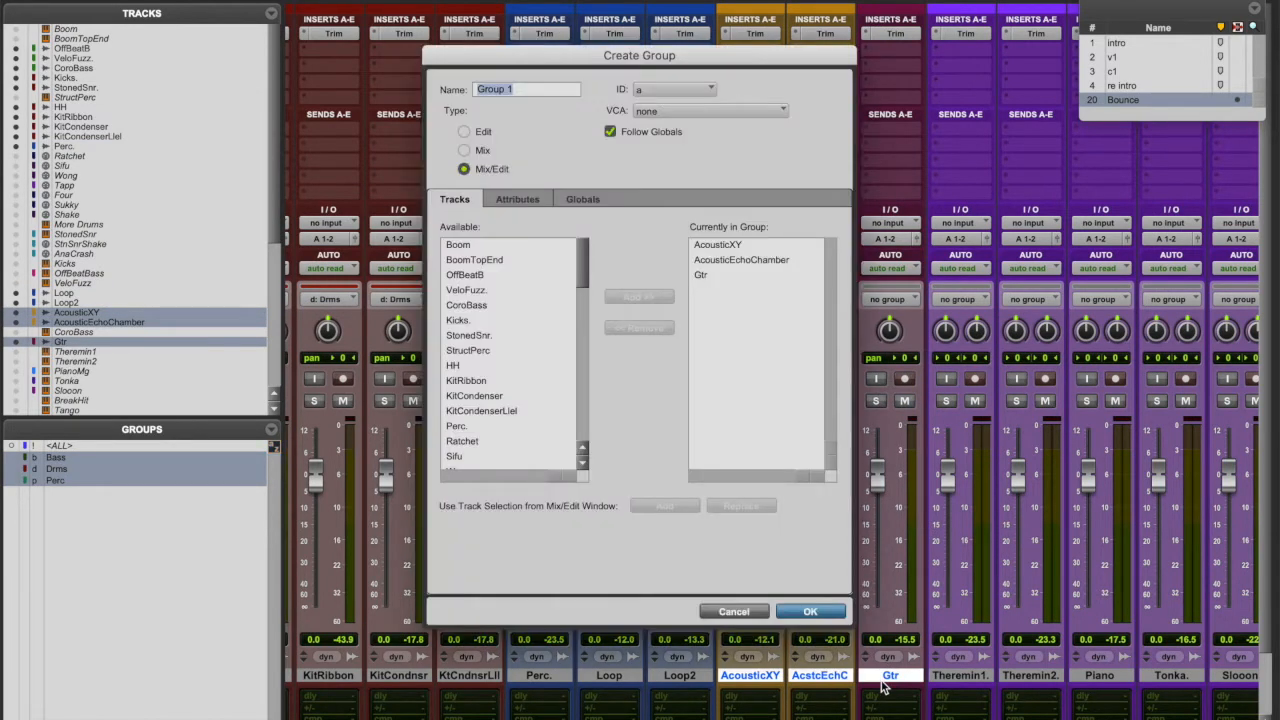
text(GTR)
click(704, 91)
mouse_move(690, 97)
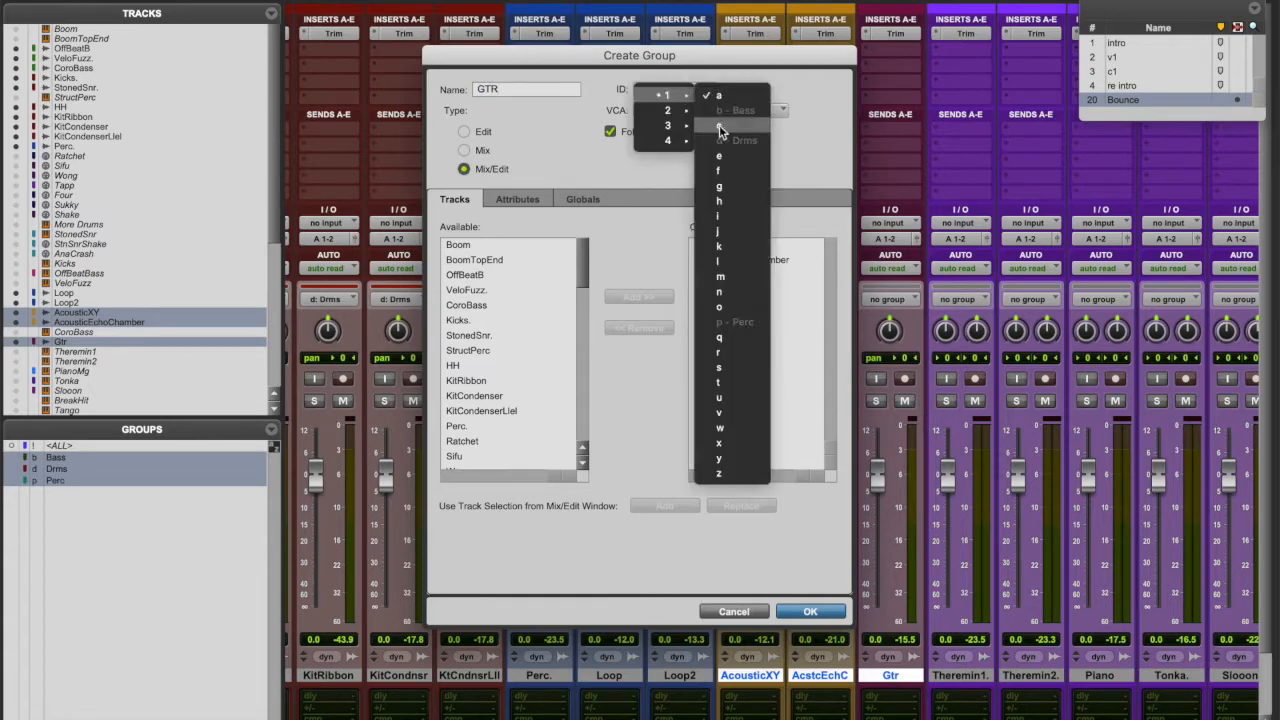
click(734, 187)
click(810, 612)
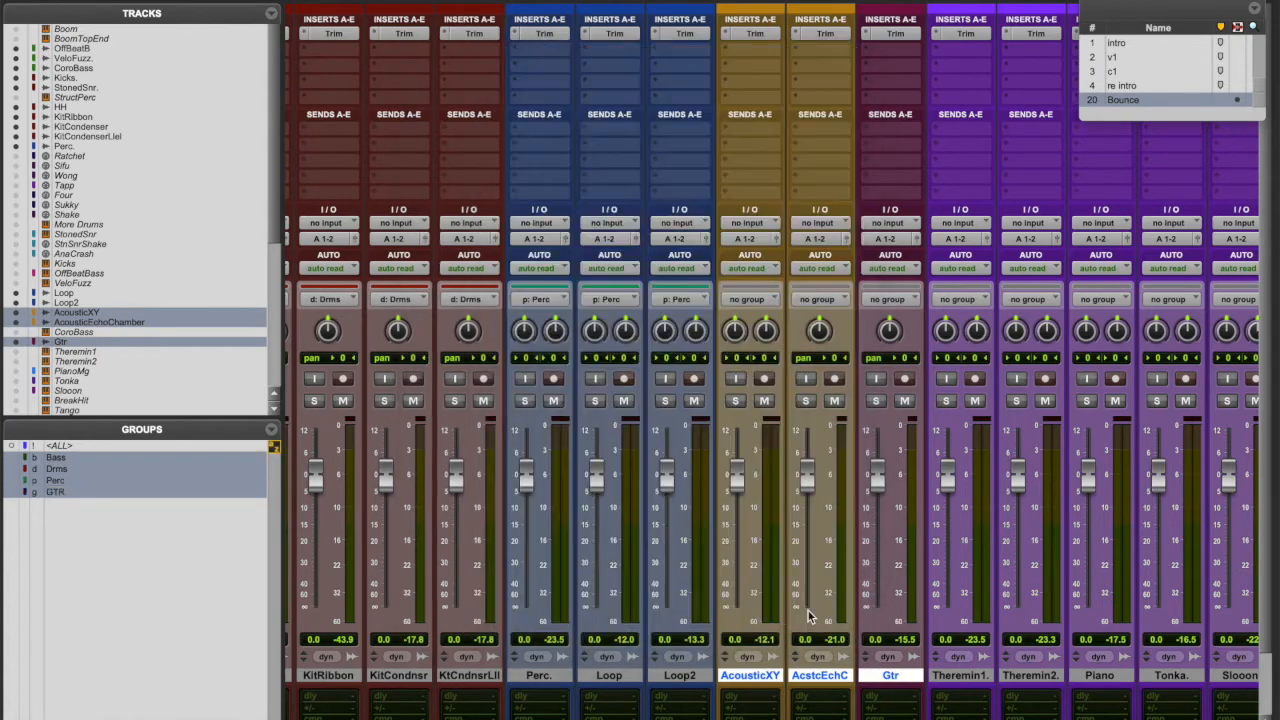
scroll(808, 611, right, 10)
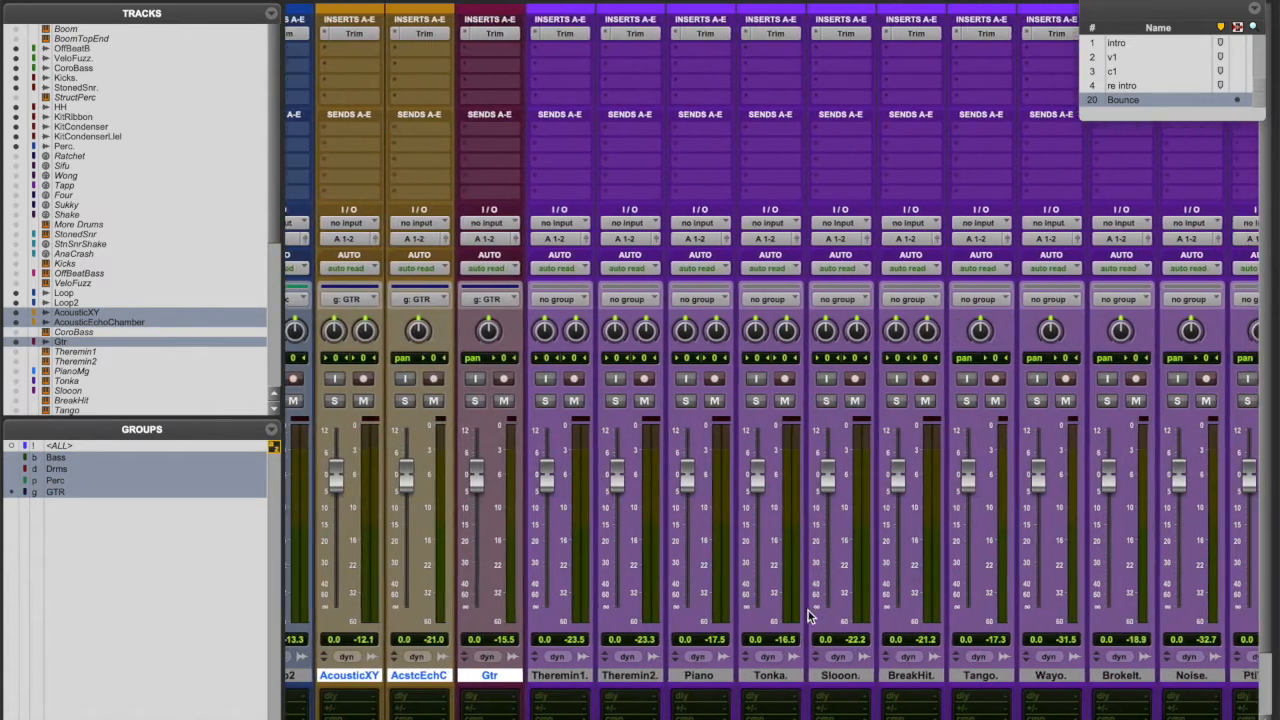
- Group the tracks from Theremin1 through PtiTrio as Synths with ID s
click(564, 675)
scroll(845, 691, right, 3)
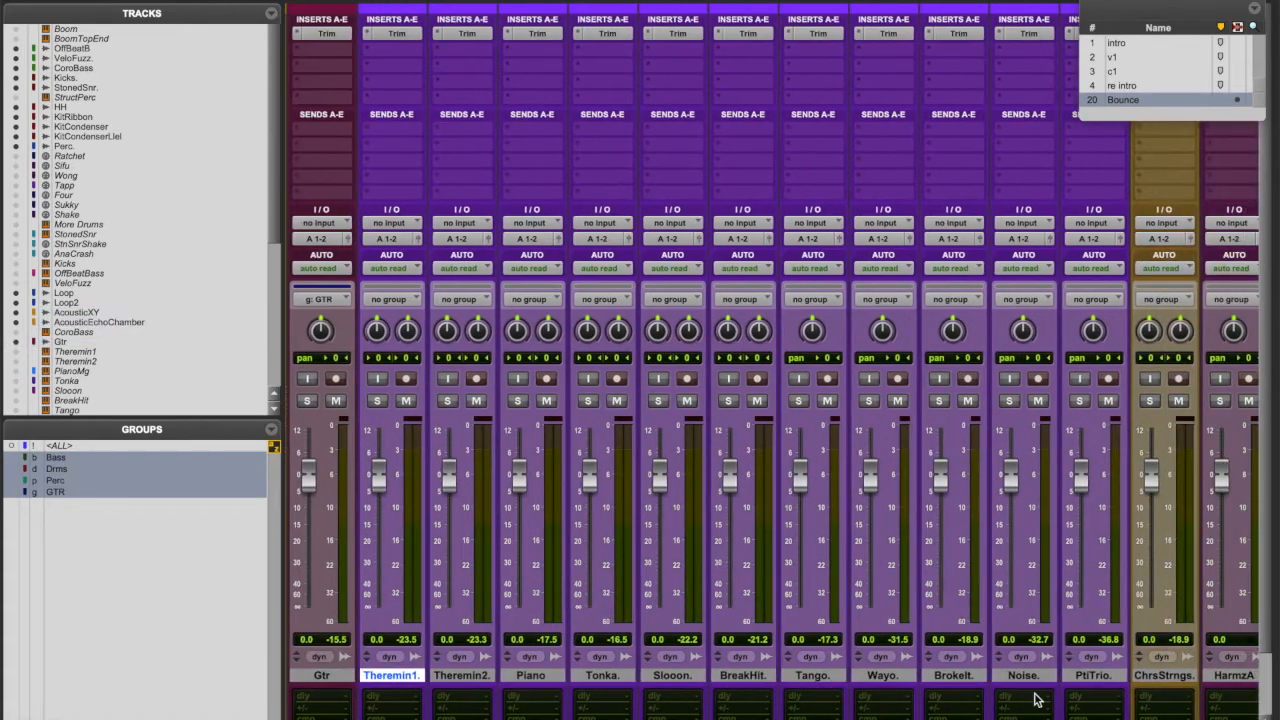
shift+click(1104, 683)
key(super+g)
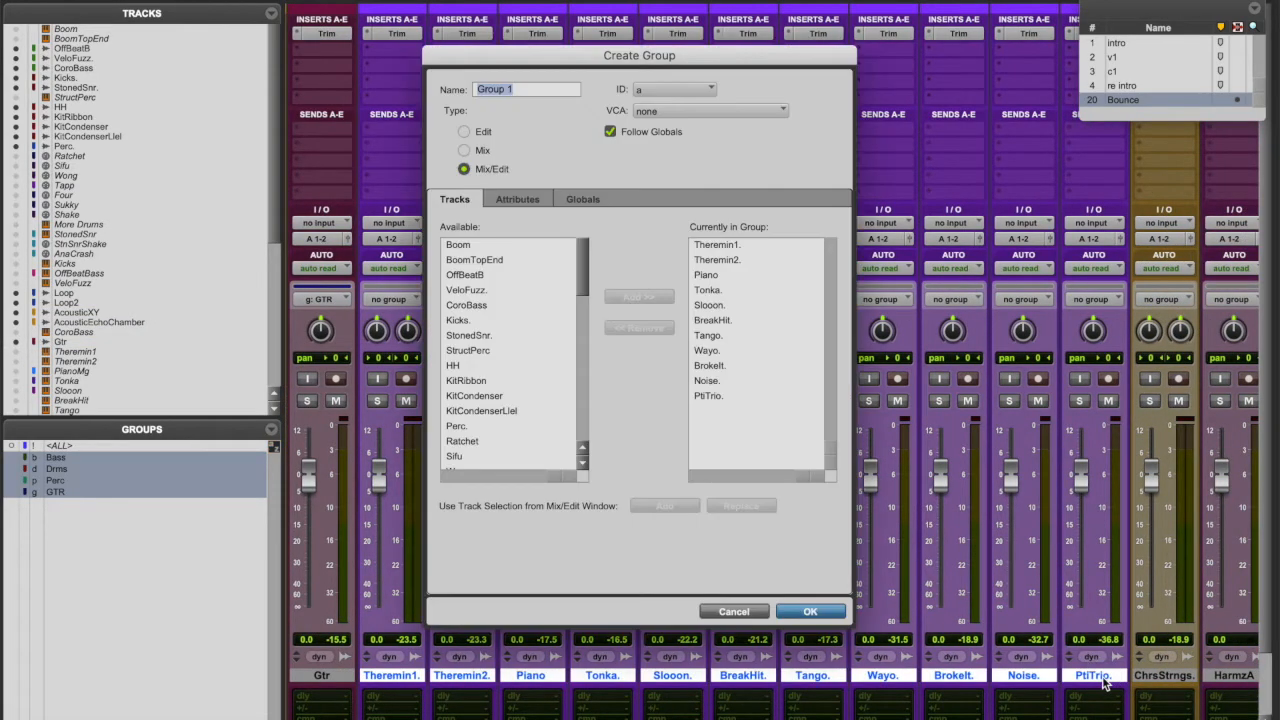
text(Synths)
click(686, 92)
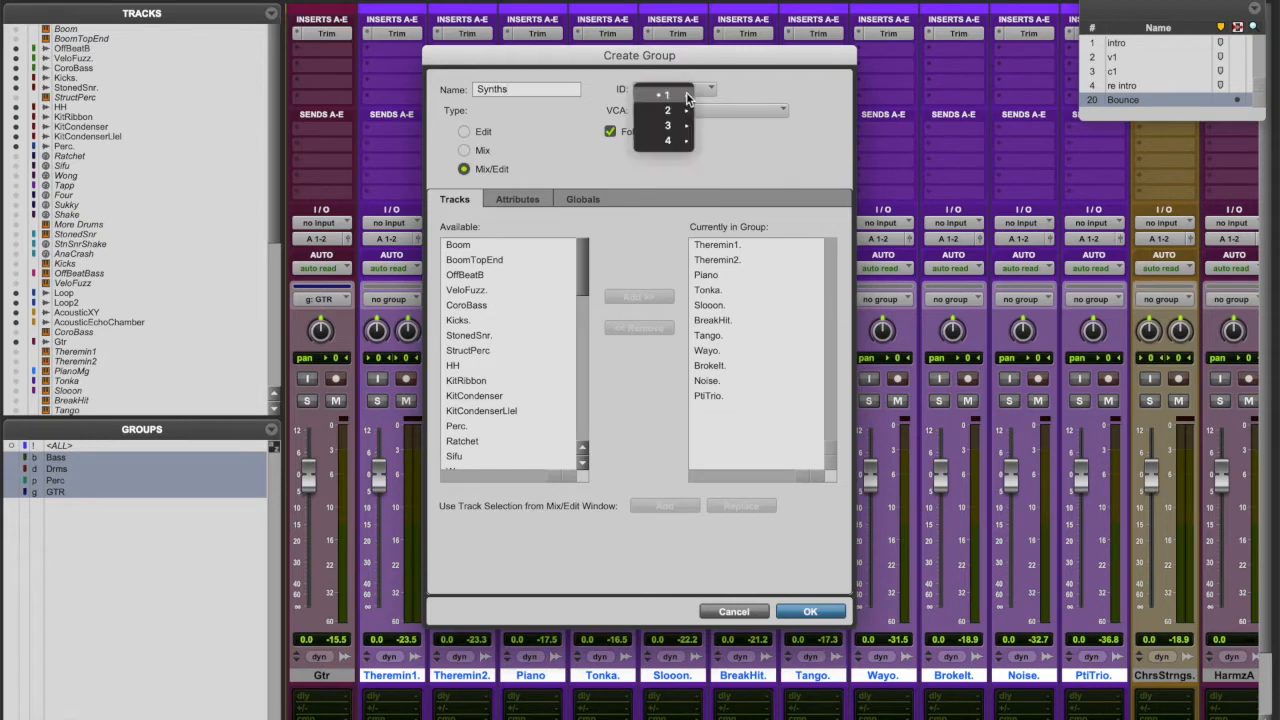
mouse_move(687, 93)
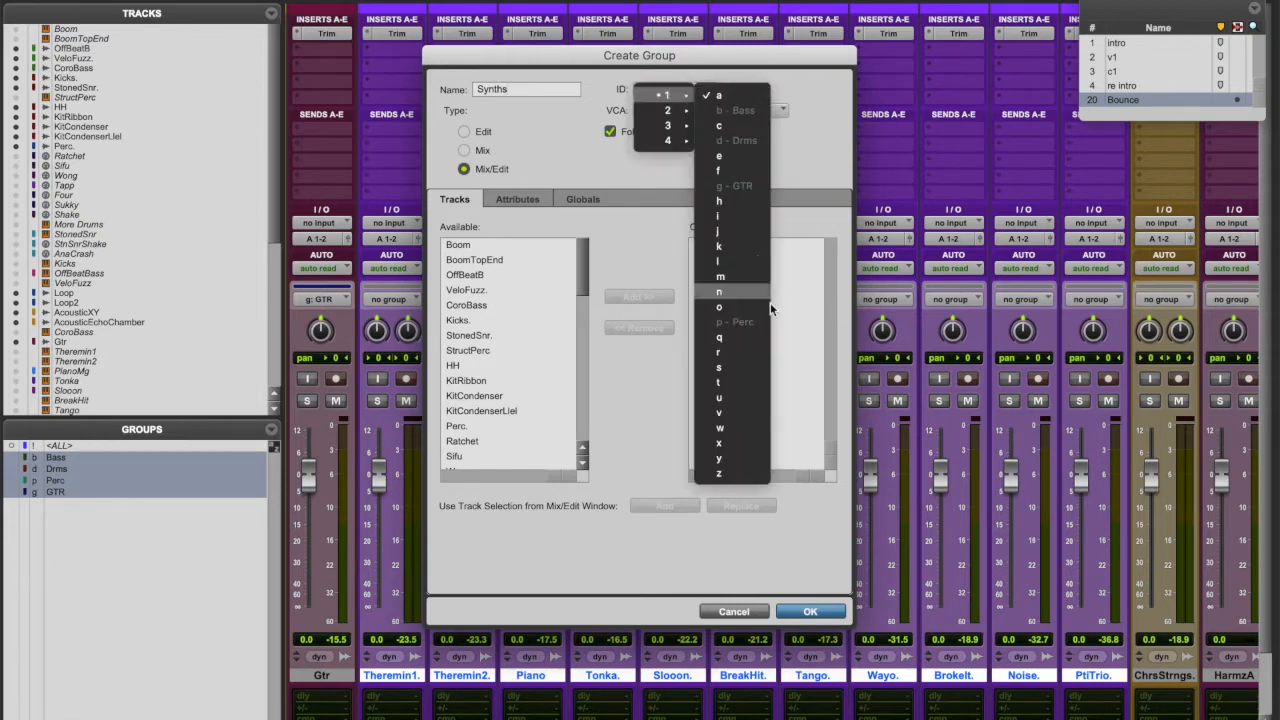
click(760, 367)
click(810, 612)
- Put the ChrsStrngs. track in its own Strings group with ID x
scroll(848, 685, right, 5)
click(882, 678)
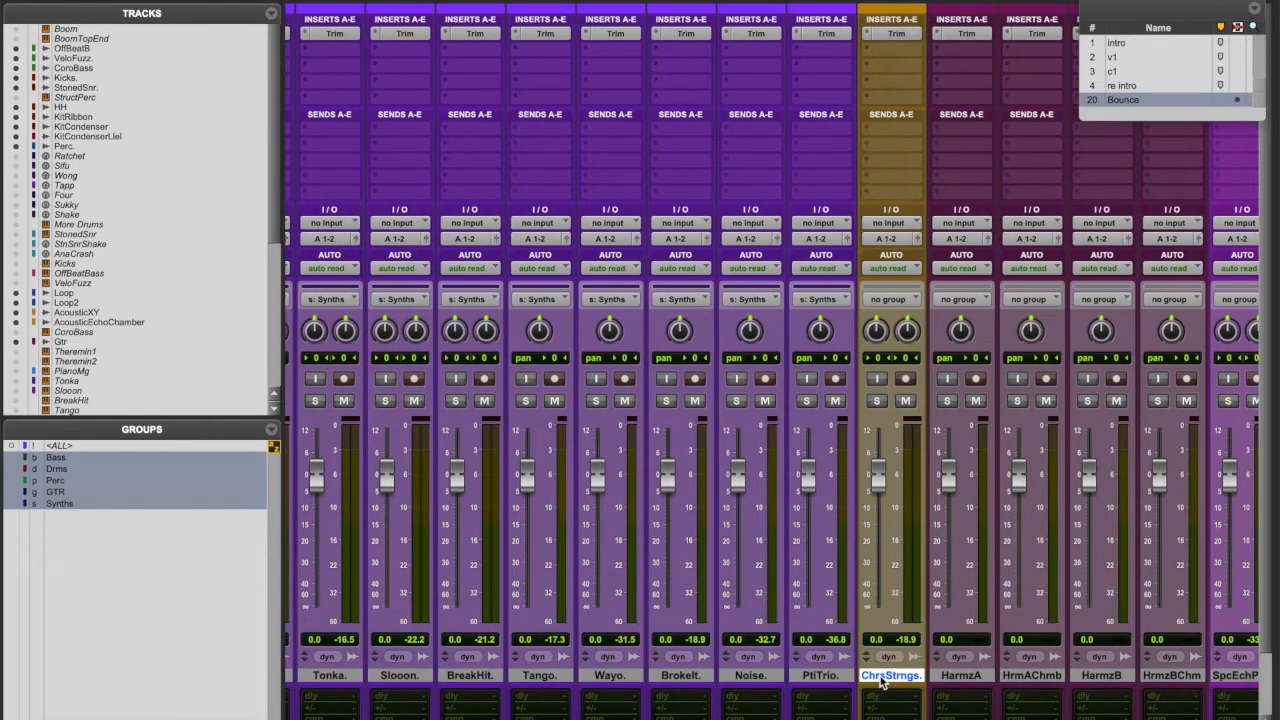
key(super+g)
text(Strings)
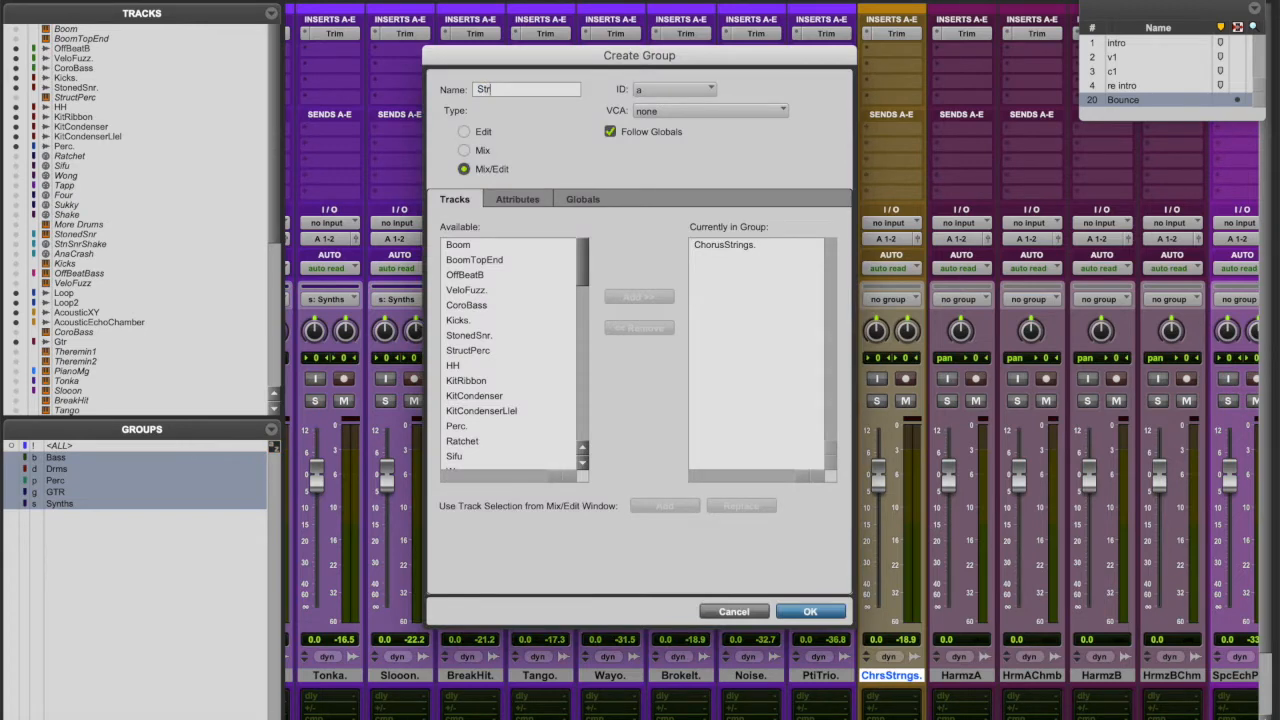
click(690, 93)
mouse_move(670, 95)
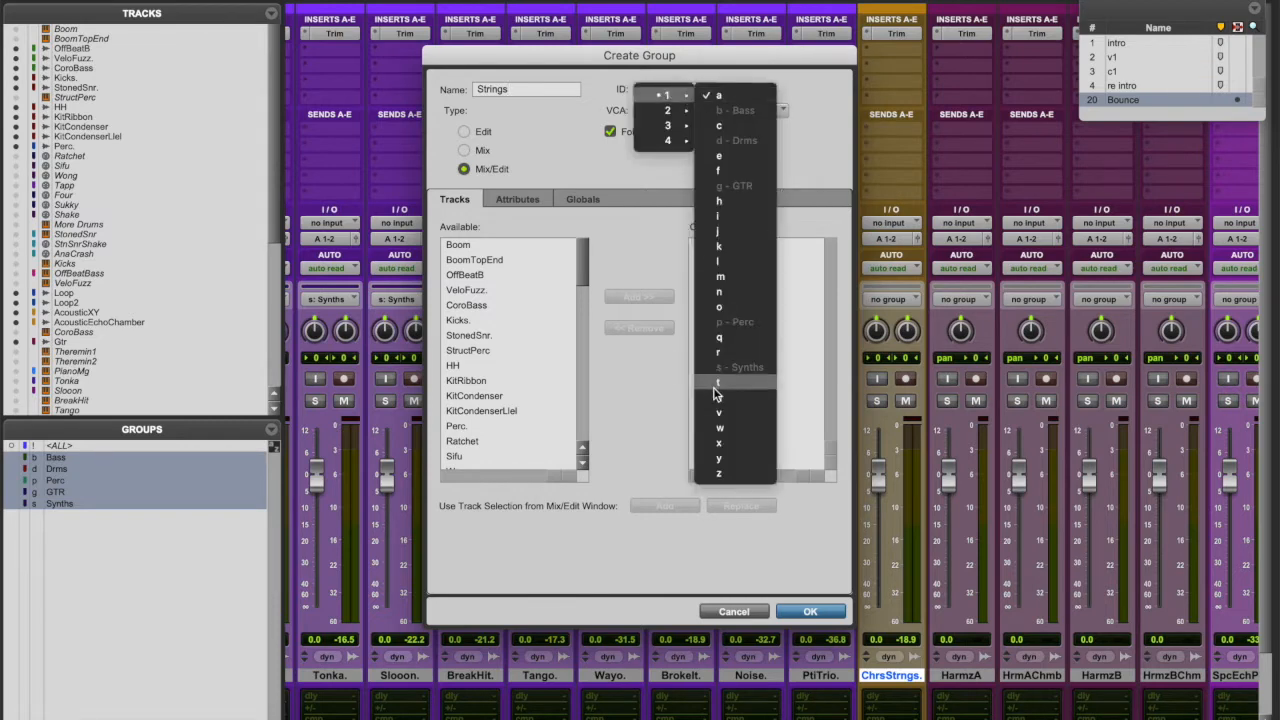
click(727, 443)
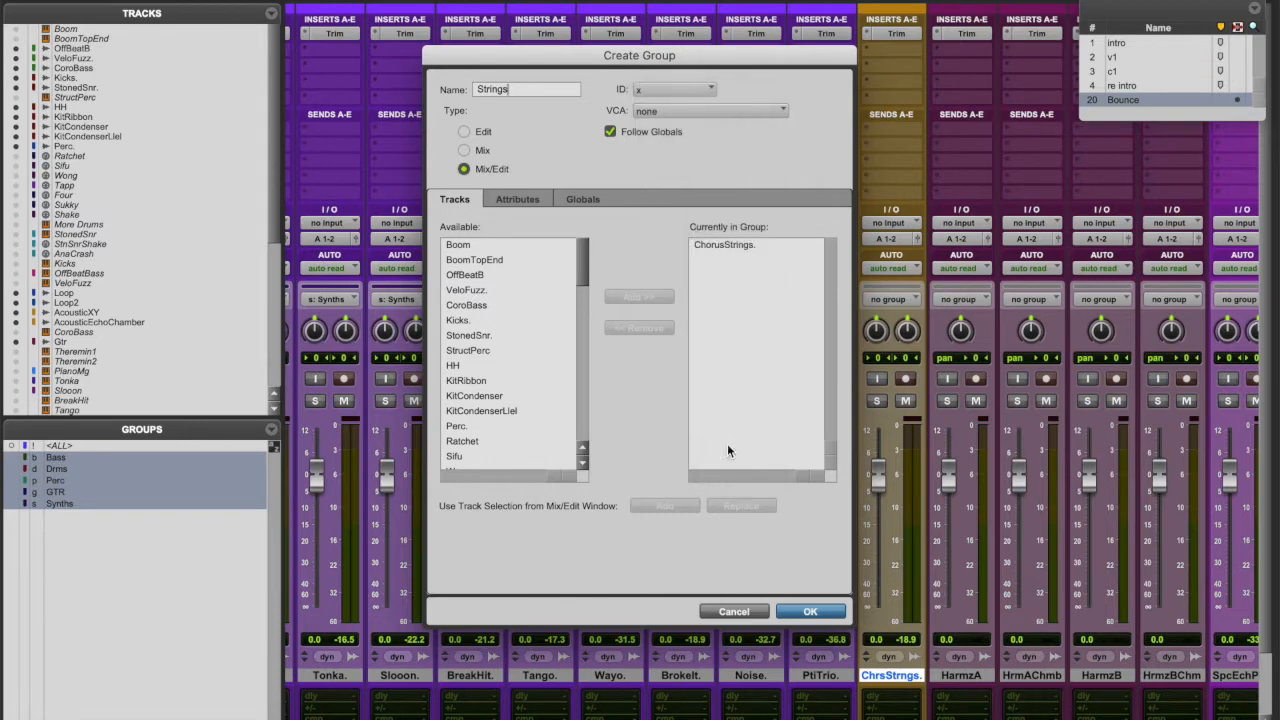
click(812, 612)
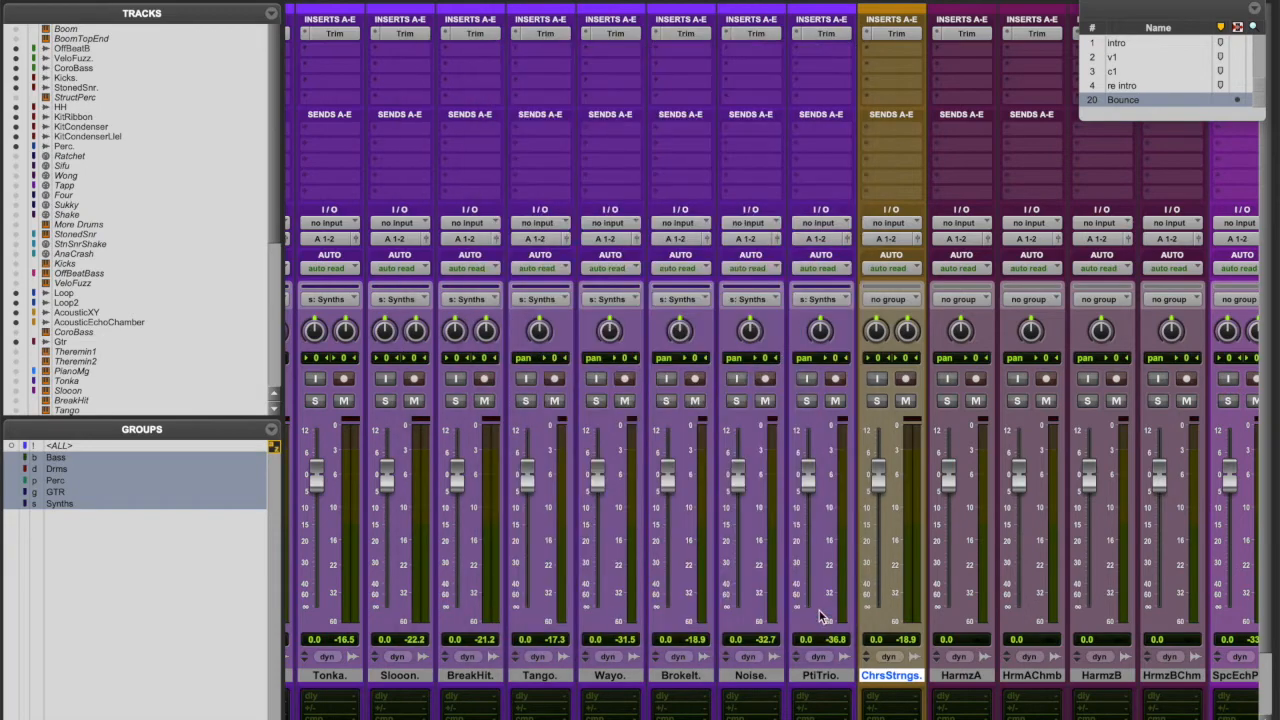
scroll(857, 514, right, 5)
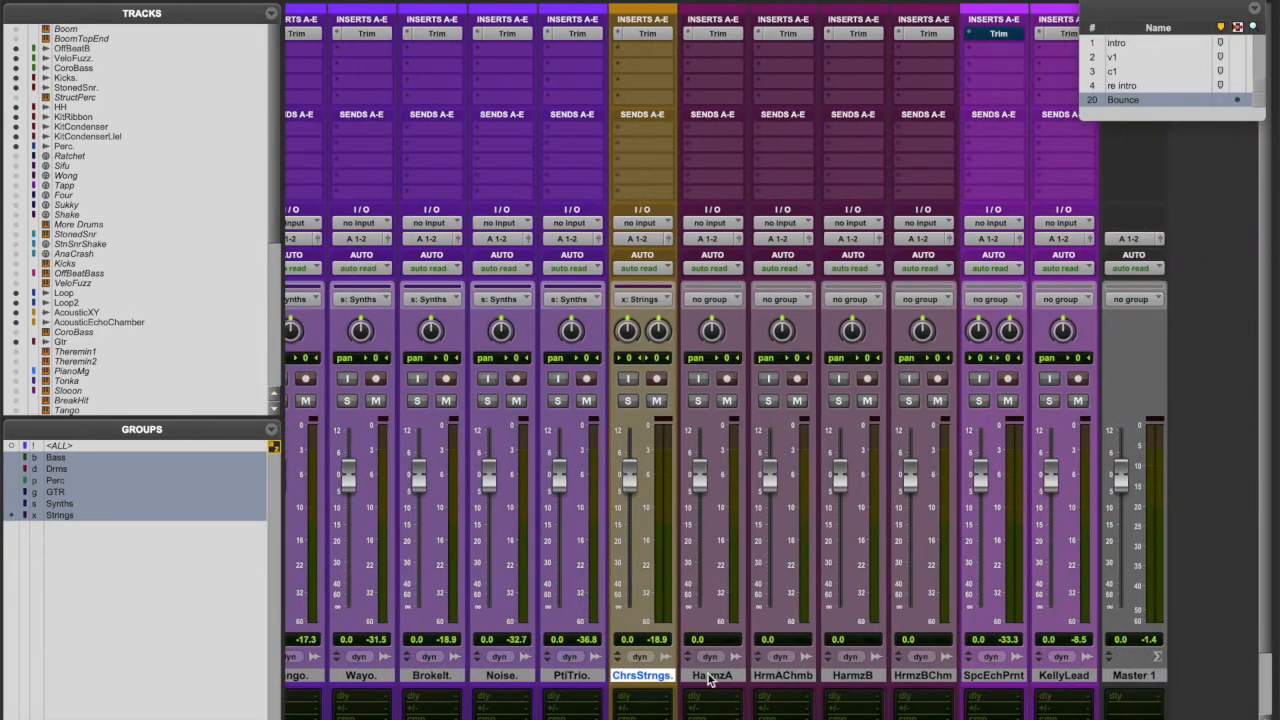
- Group the four Harmz harmony tracks as BGV with ID v
click(710, 676)
shift+click(932, 677)
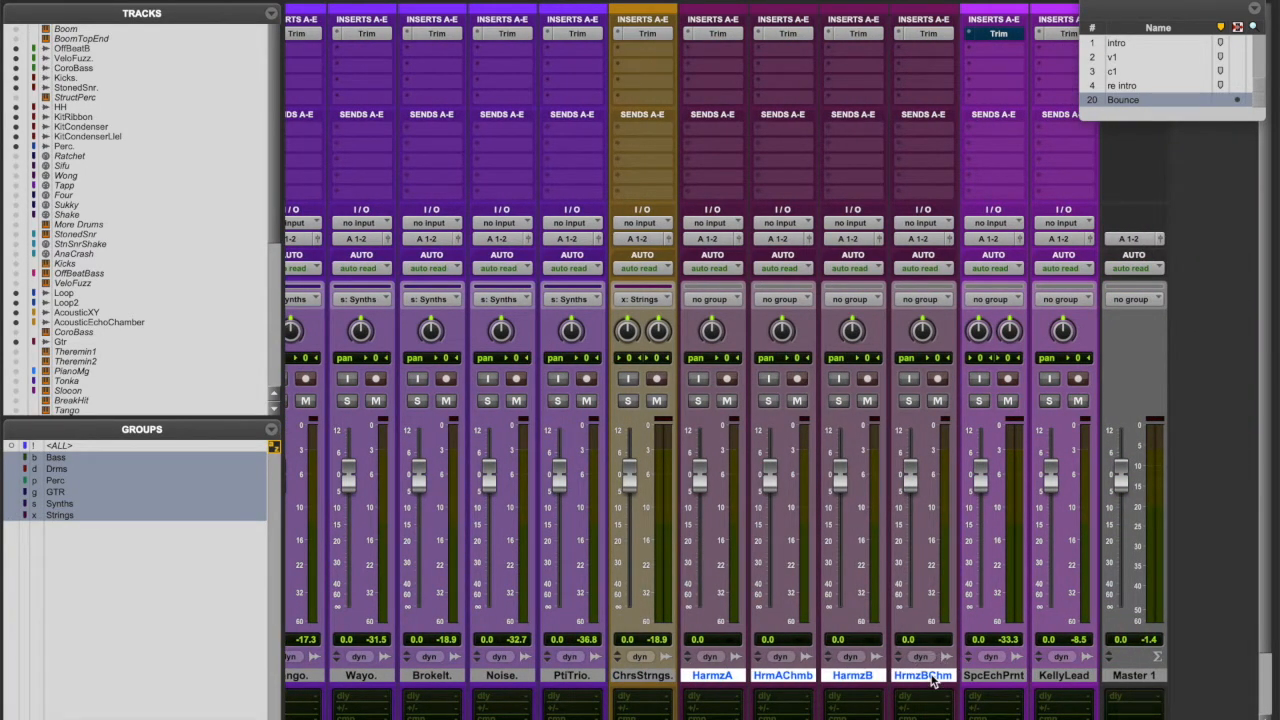
key(super+g)
text(BGV)
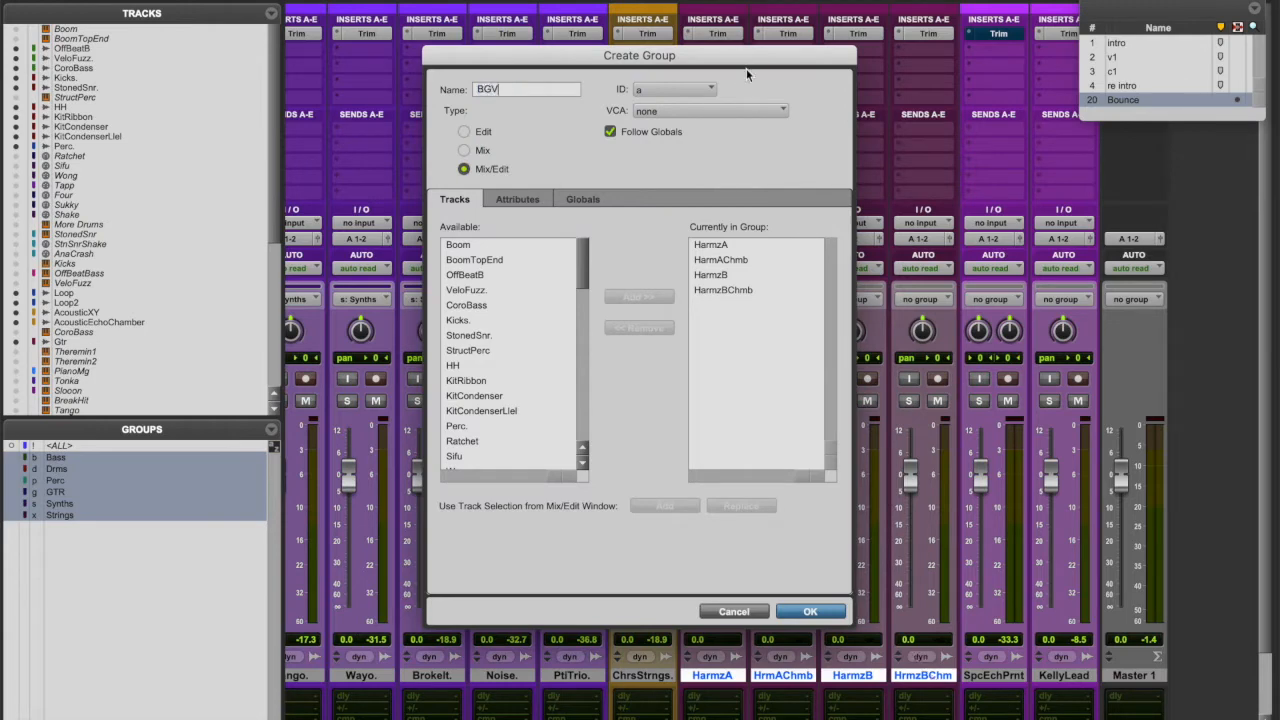
click(690, 90)
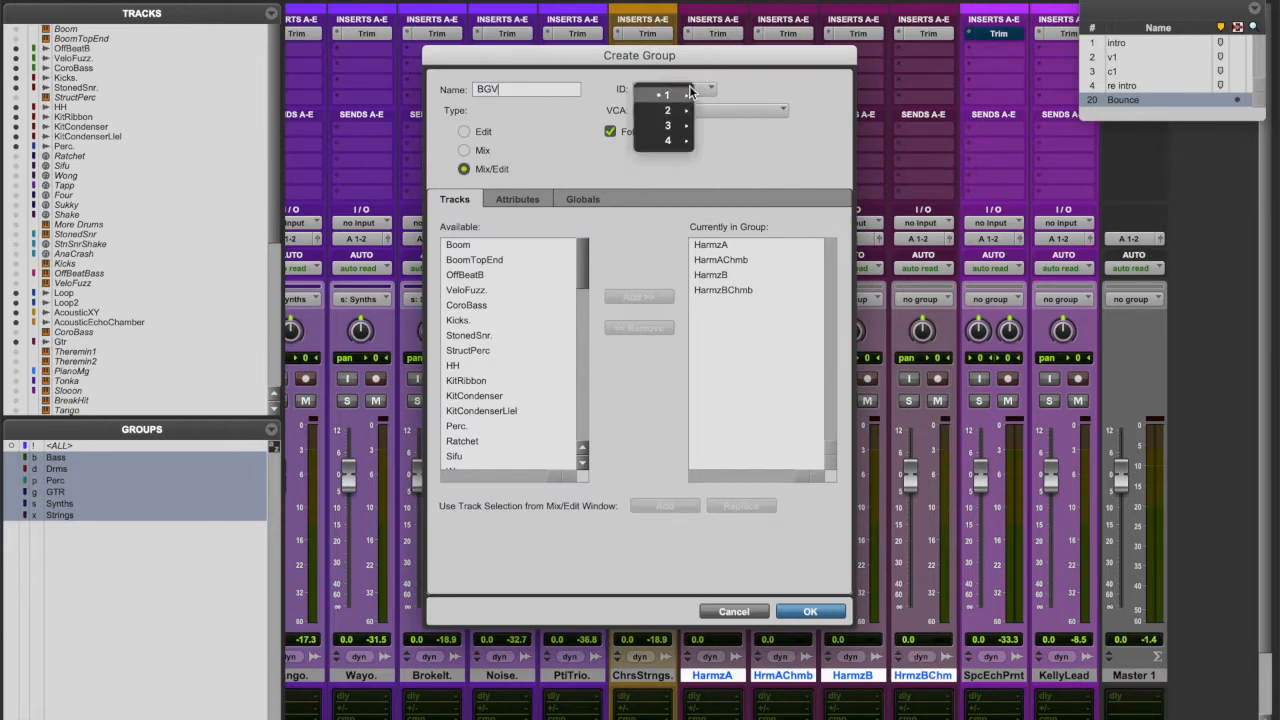
mouse_move(688, 94)
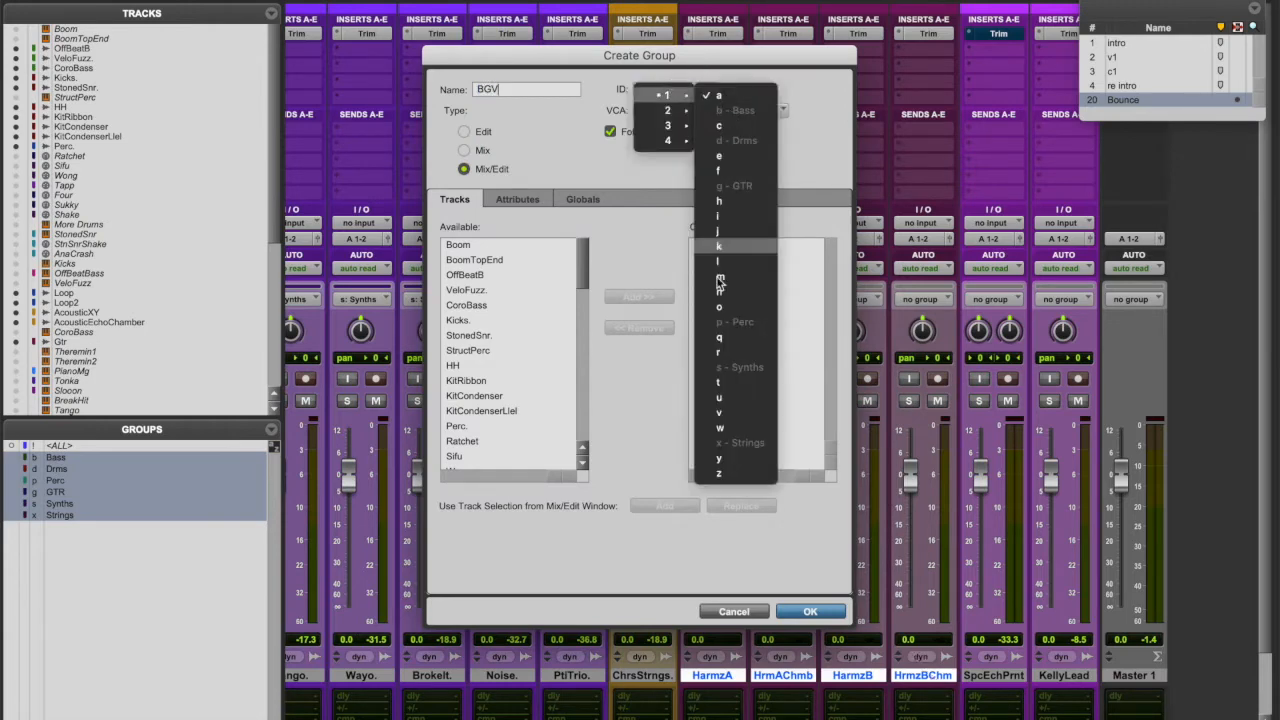
click(720, 412)
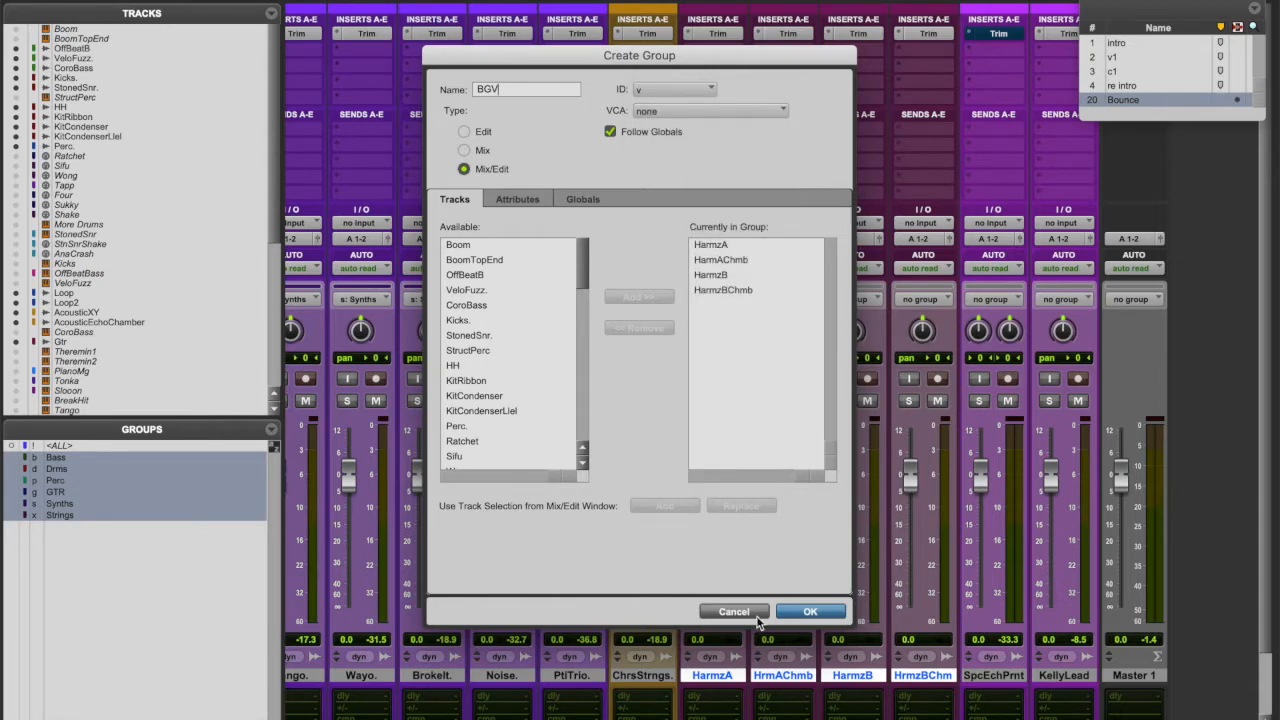
click(815, 612)
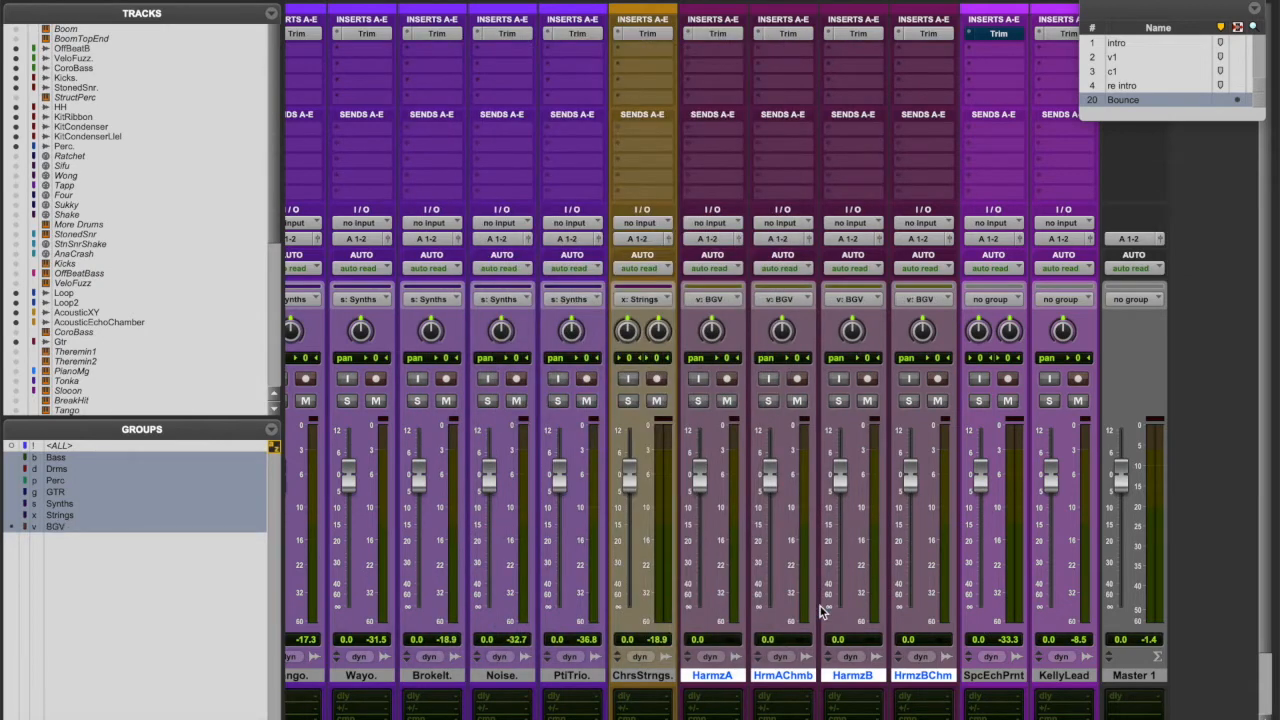
- Group SpcEchPrnt and KellyLead as Leads with ID l
click(990, 676)
shift+click(1064, 676)
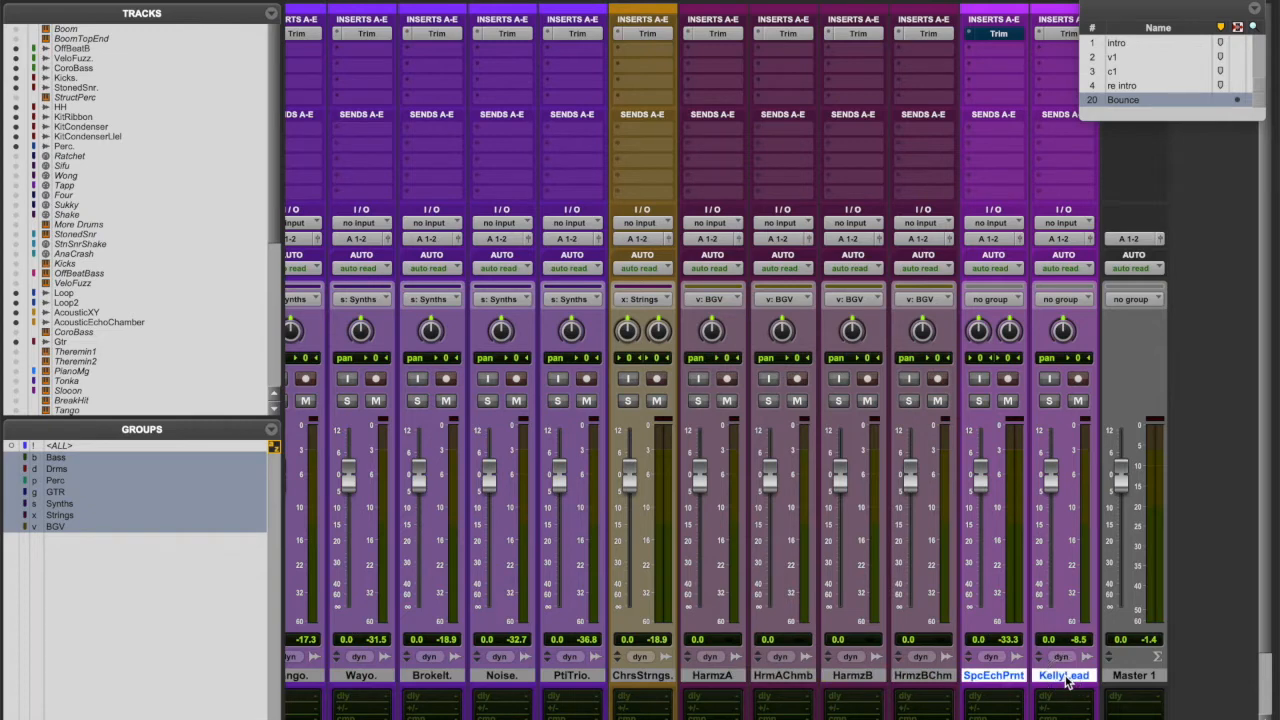
key(super+g)
text(Leads)
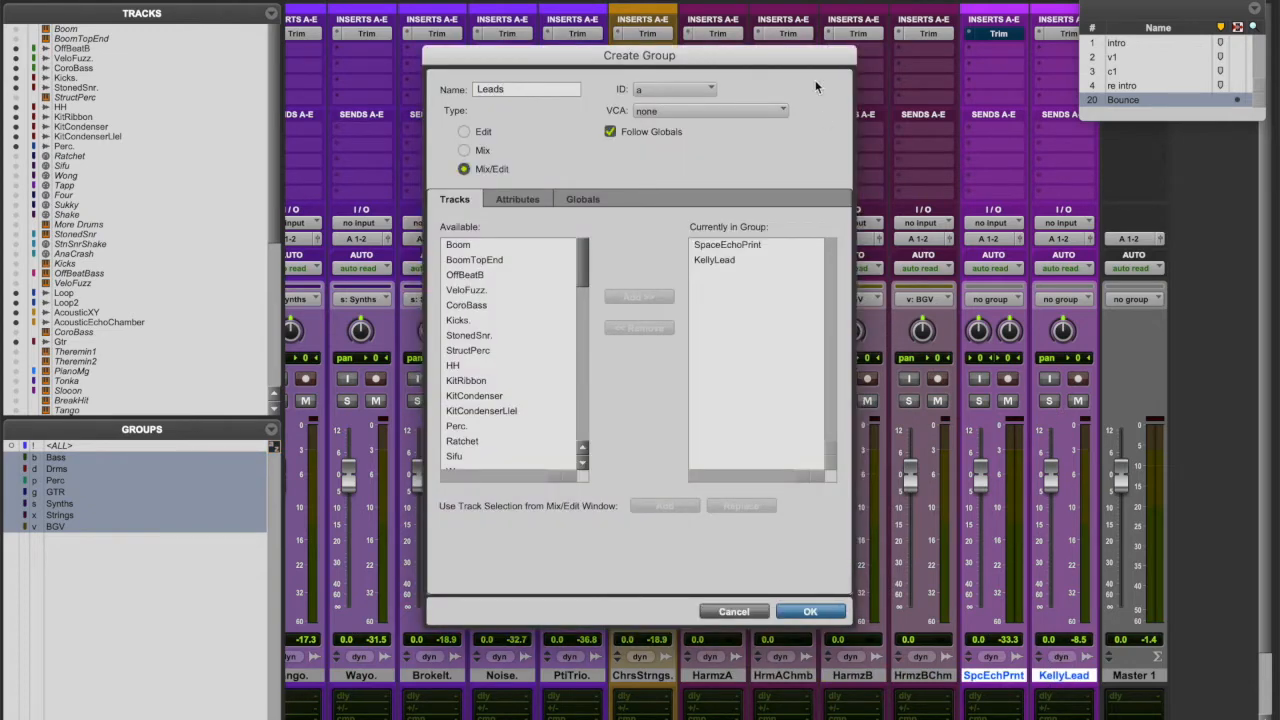
click(667, 88)
mouse_move(667, 94)
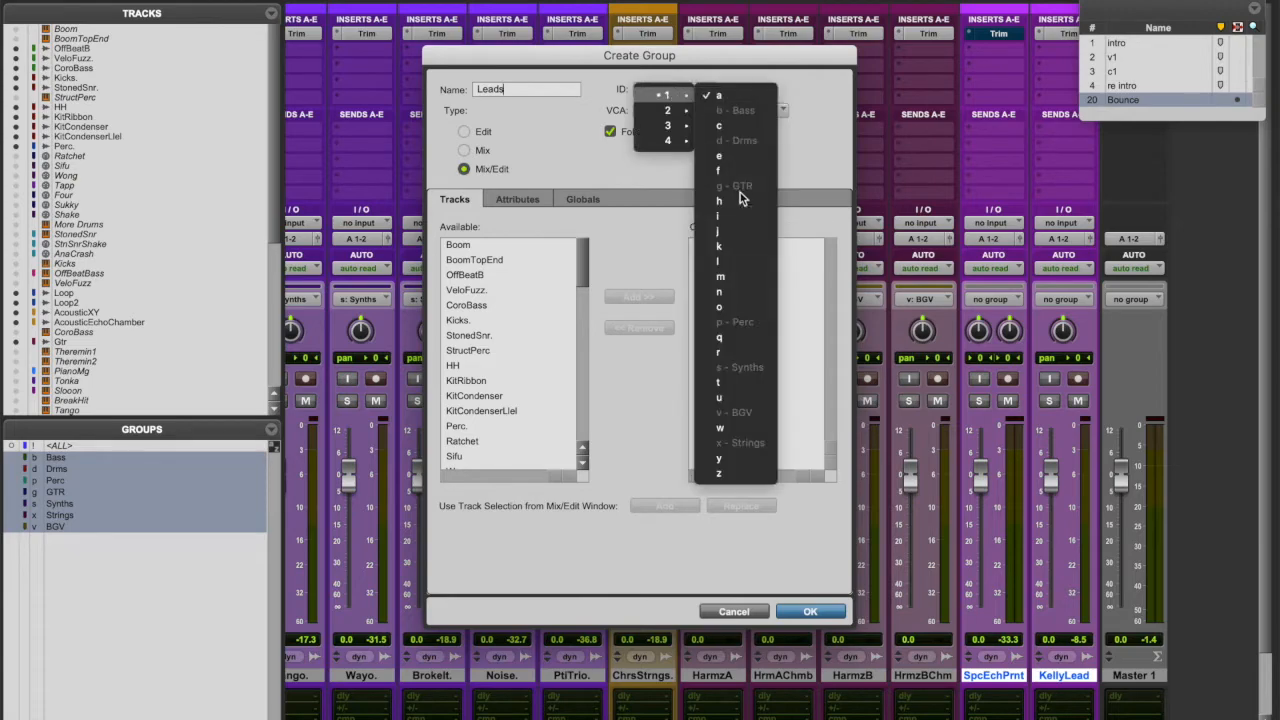
click(733, 261)
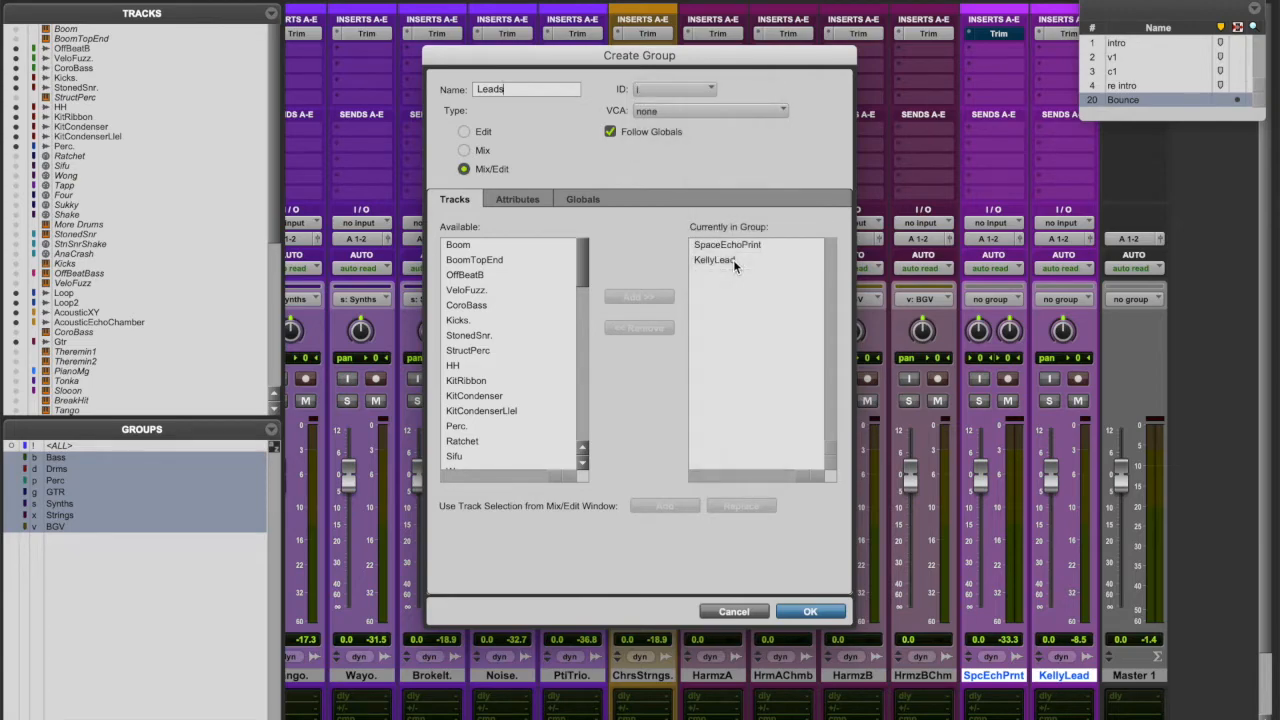
click(808, 612)
scroll(724, 566, left, 10)
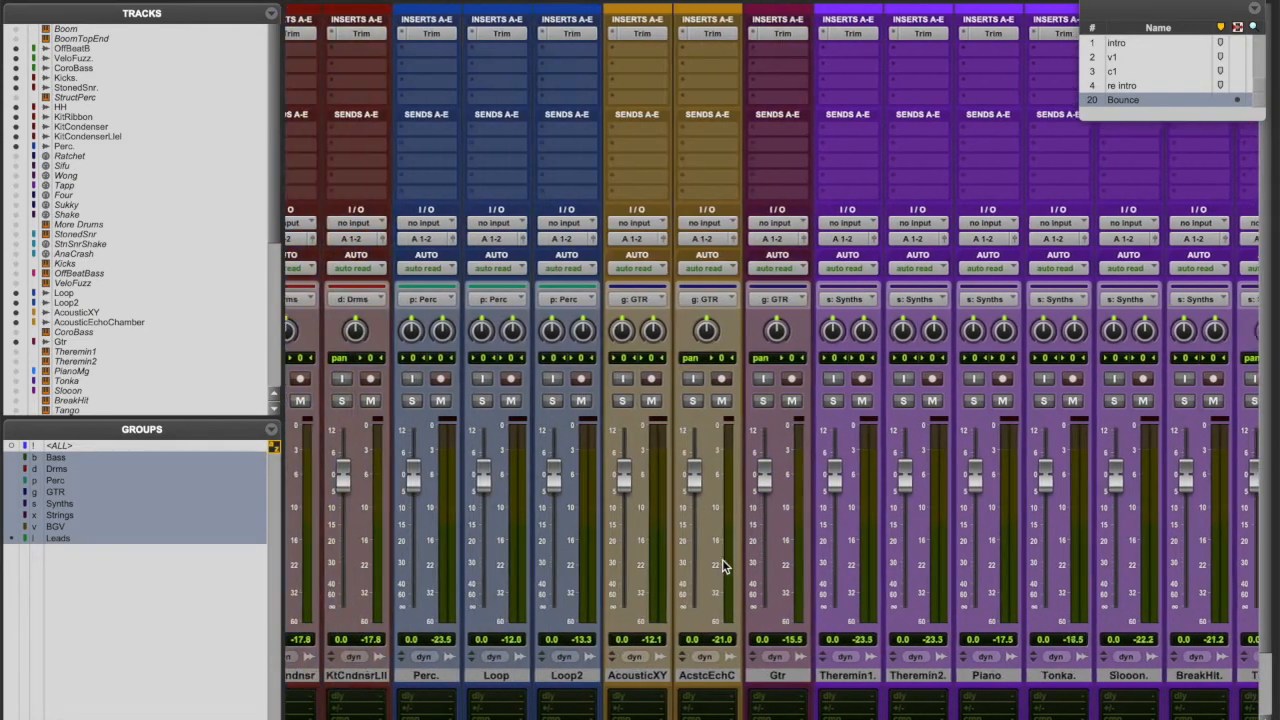
scroll(724, 566, left, 8)
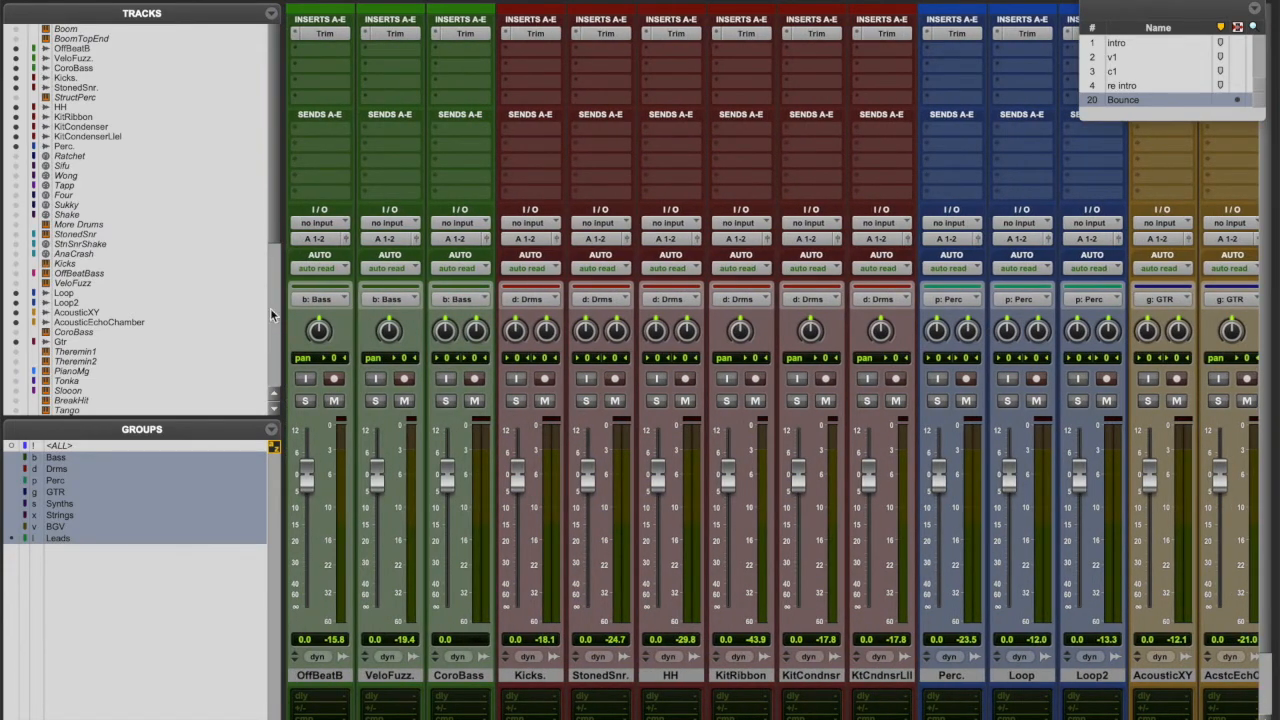
drag(279, 316, 130, 318)
- Widen the mixer and add six VCA Master tracks named VCA 1 through VCA 6
drag(270, 528, 135, 530)
scroll(483, 535, right, 10)
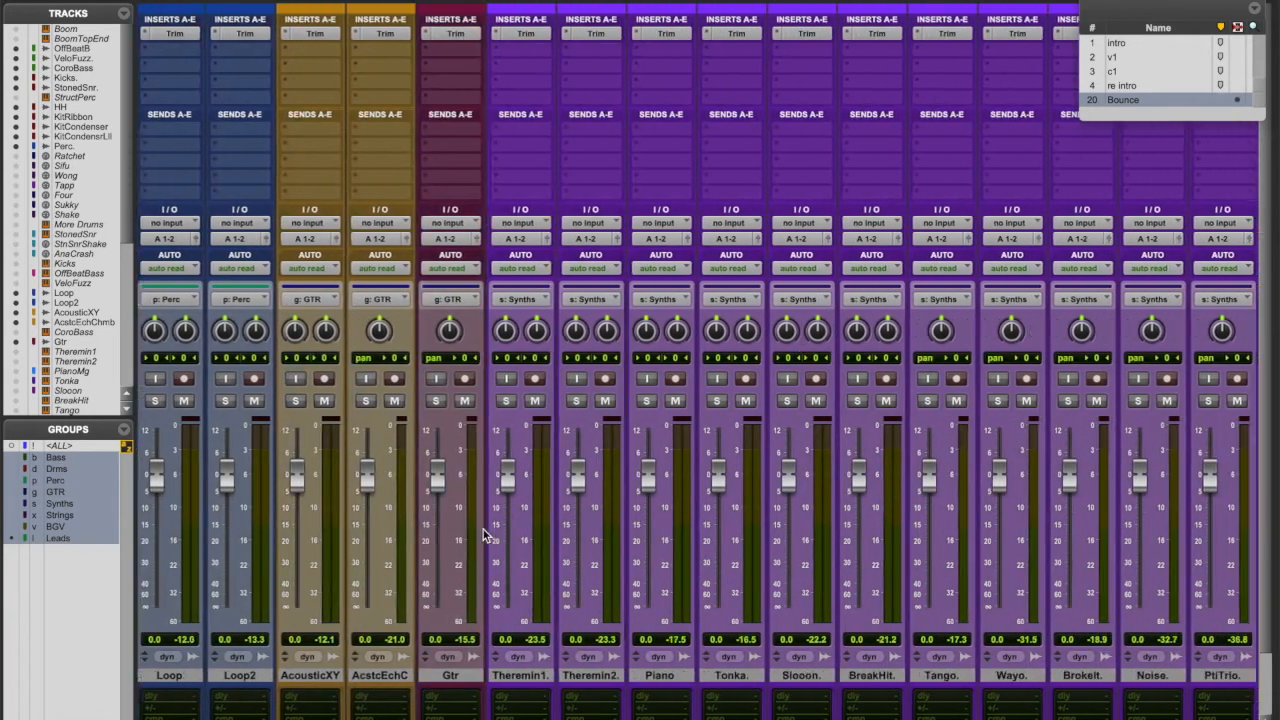
scroll(483, 535, right, 10)
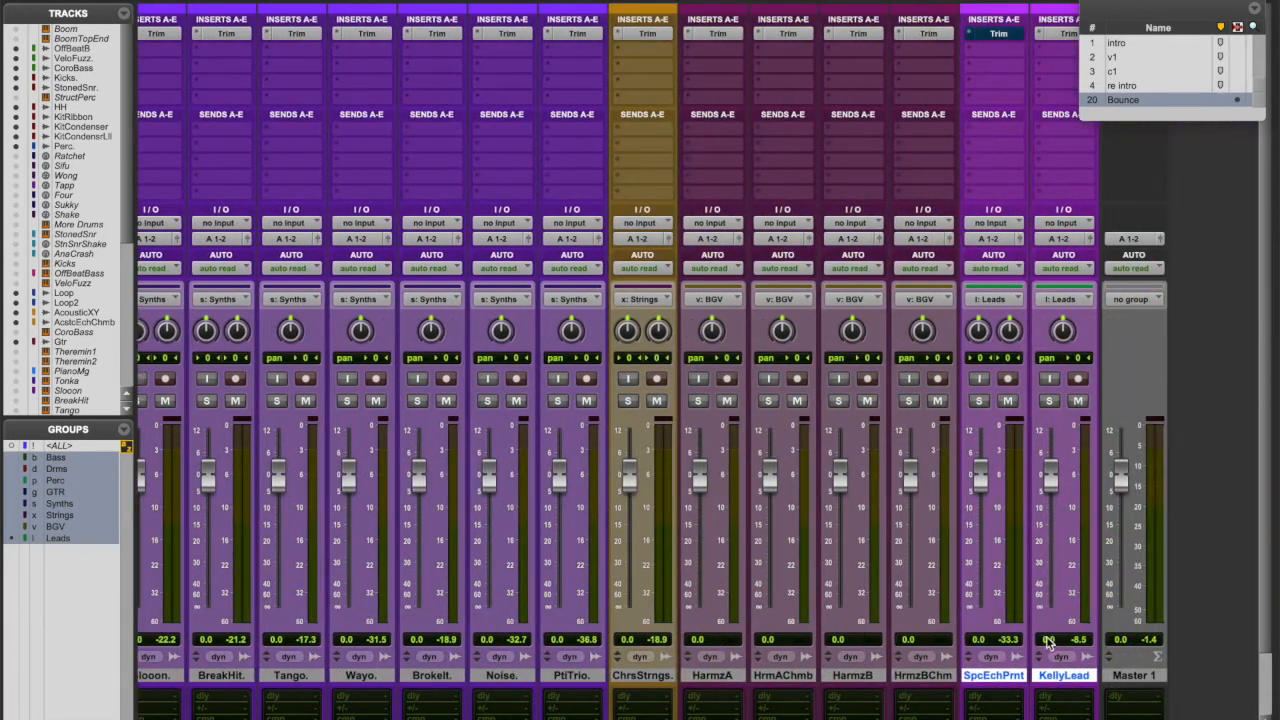
key(ctrl+shift+n)
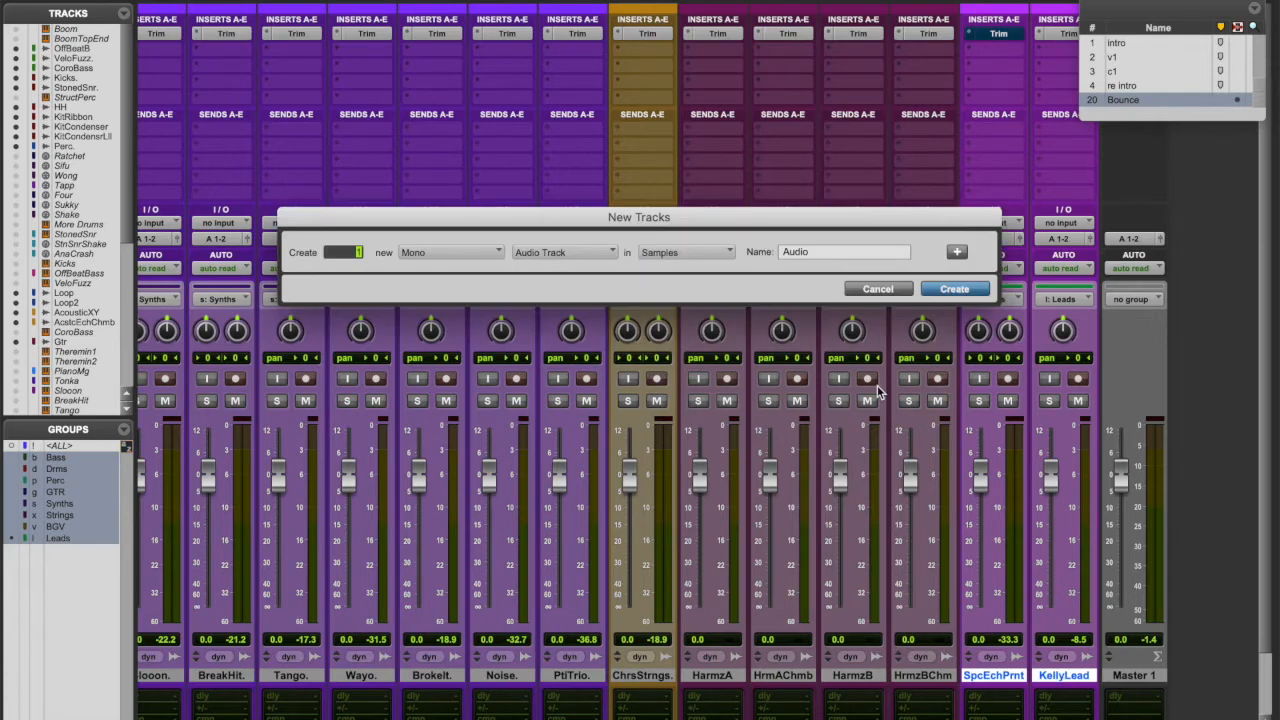
key(super+Down)
key(super+Down)
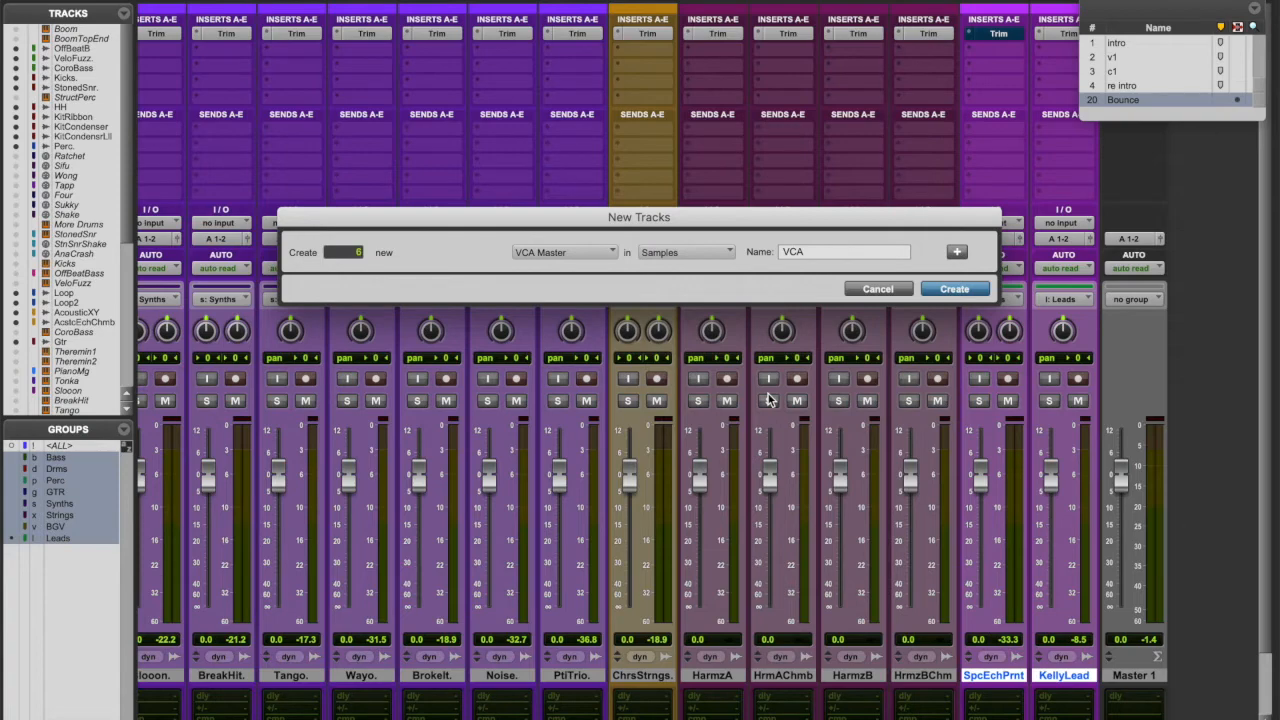
key(Return)
scroll(949, 434, right, 5)
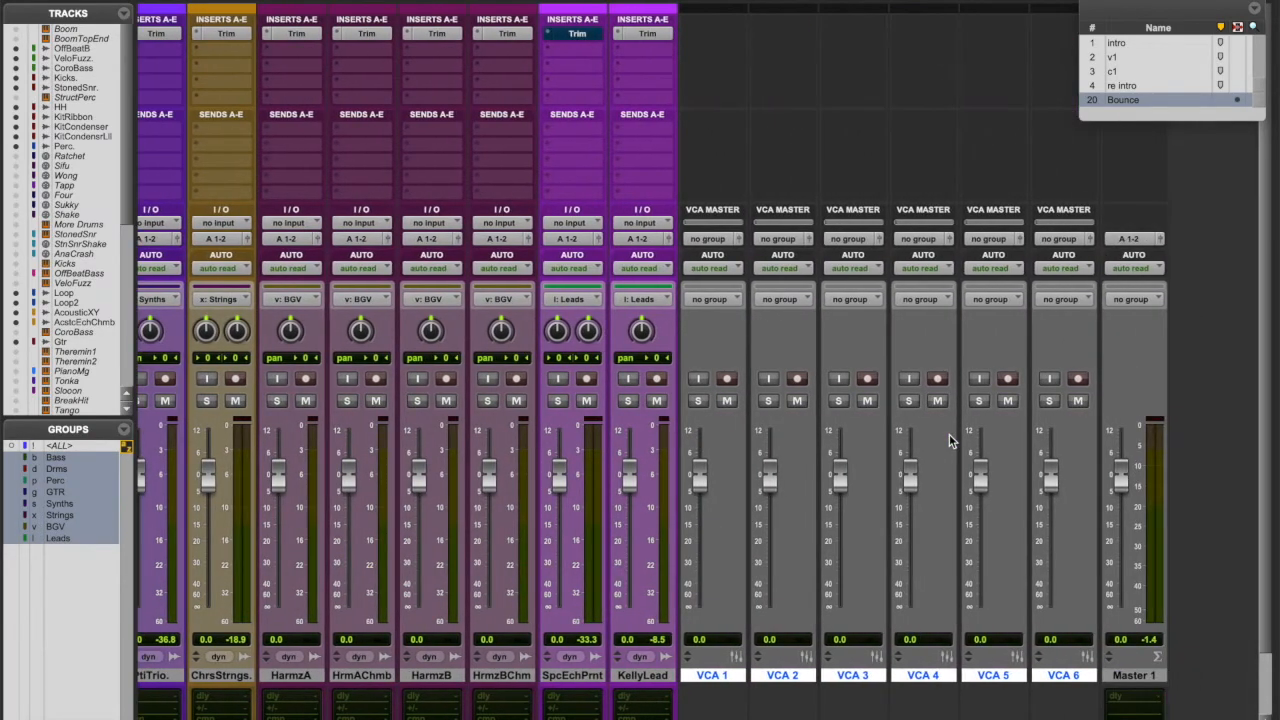
- Assign VCA 1, VCA 2 and VCA 3 to the Bass, Drms and Perc groups
click(713, 239)
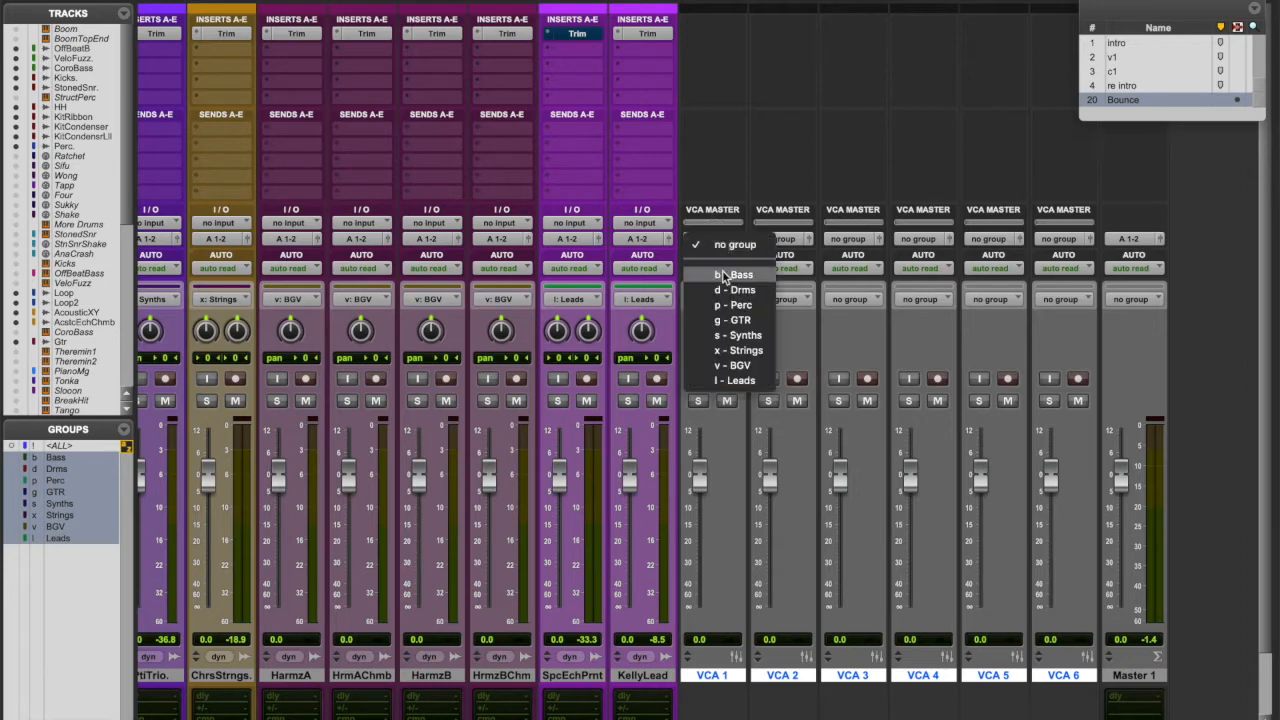
click(722, 274)
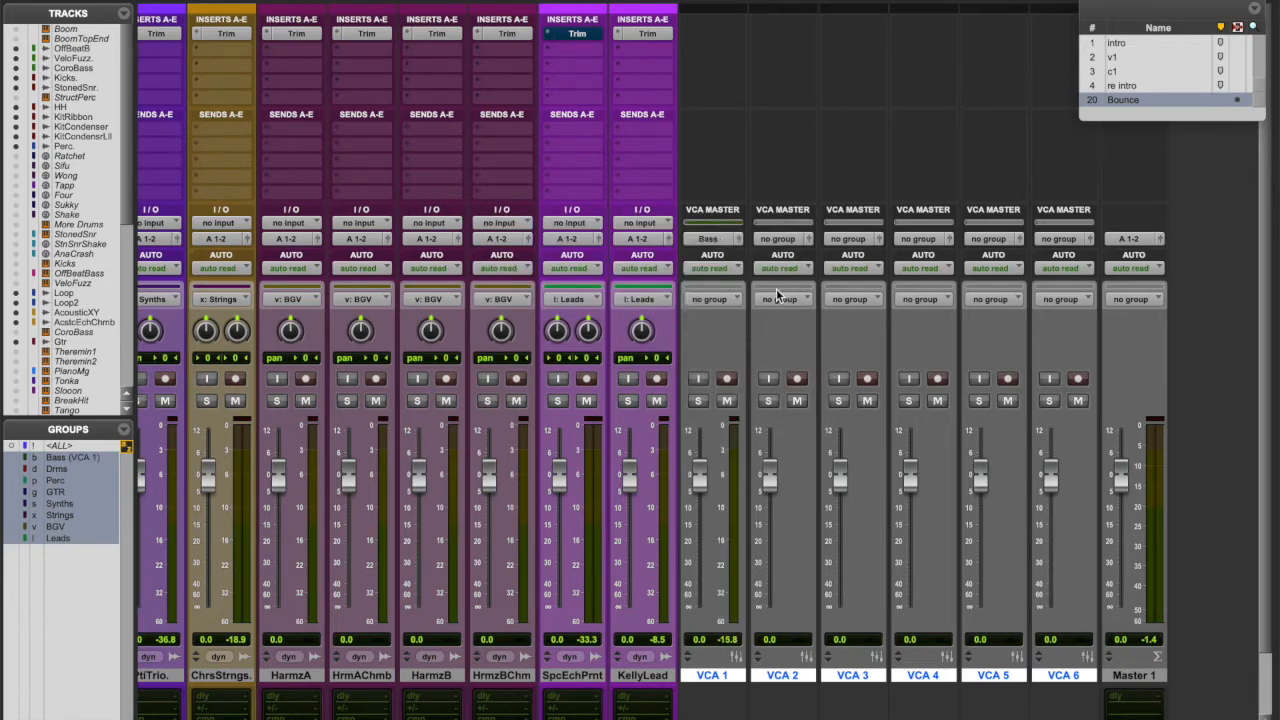
click(783, 240)
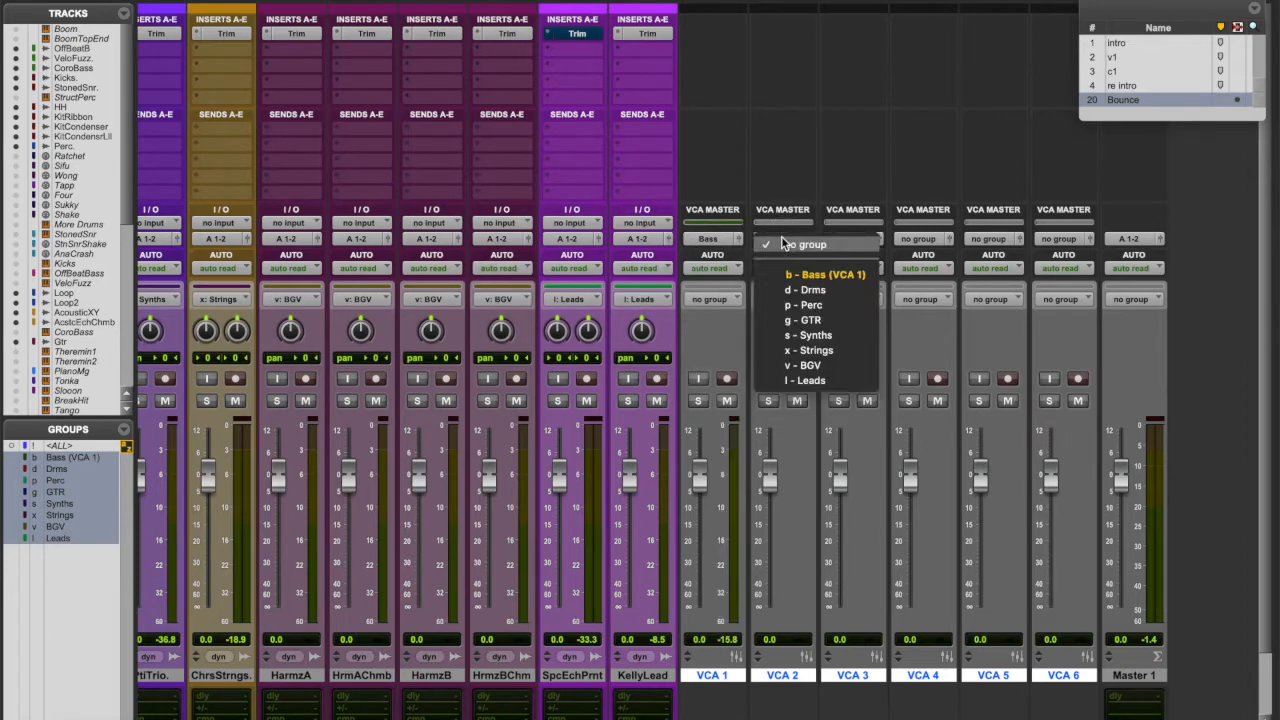
click(795, 290)
click(842, 242)
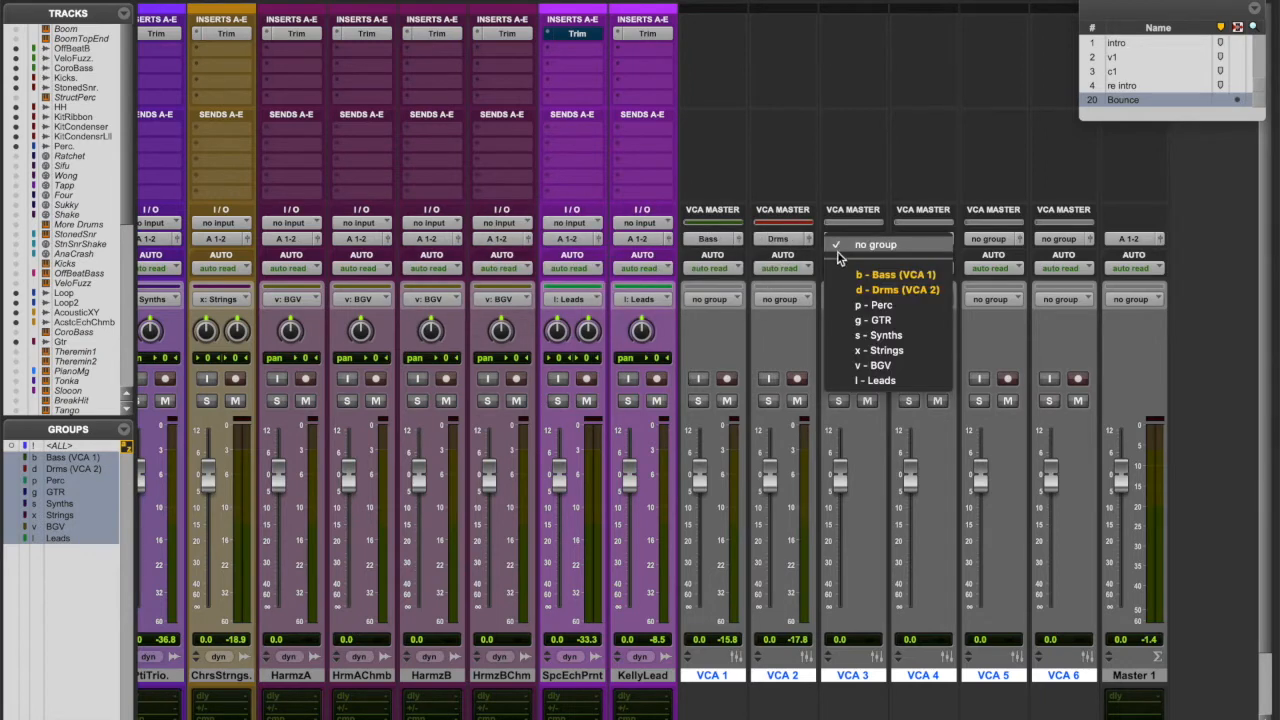
click(838, 304)
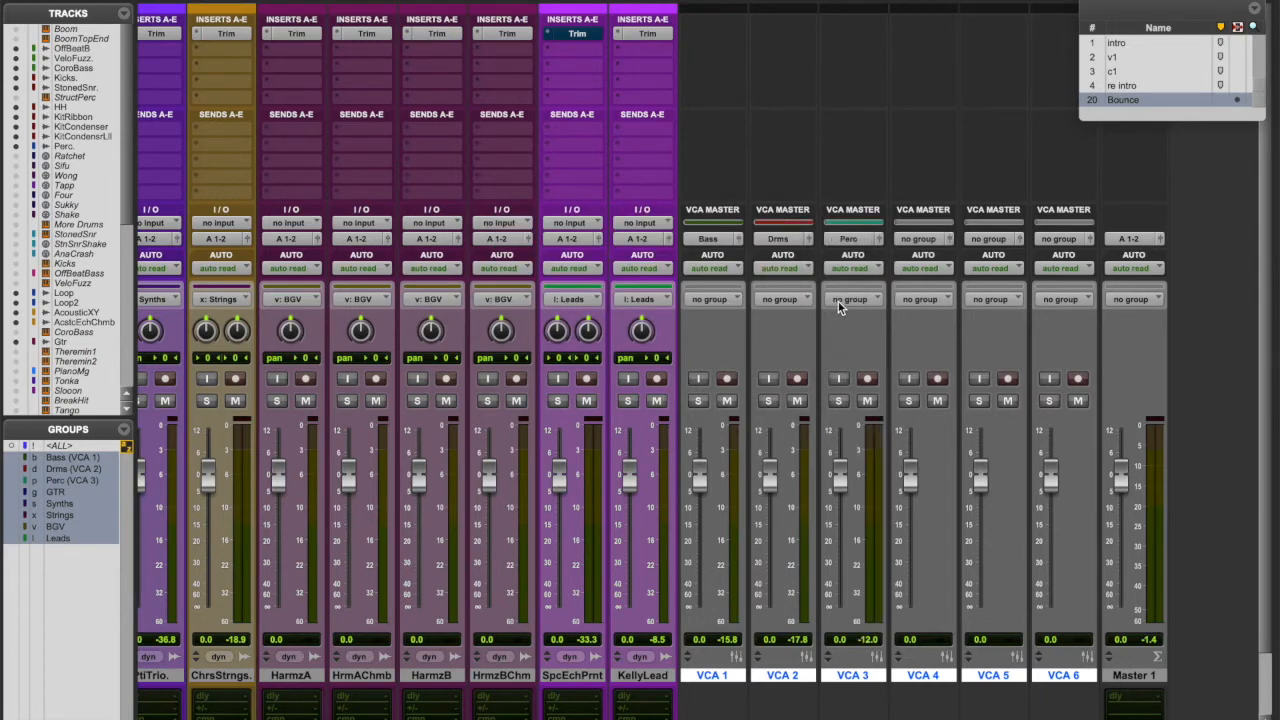
- Assign VCA 4, VCA 5 and VCA 6 to the GTR, Synths and Strings groups
click(913, 242)
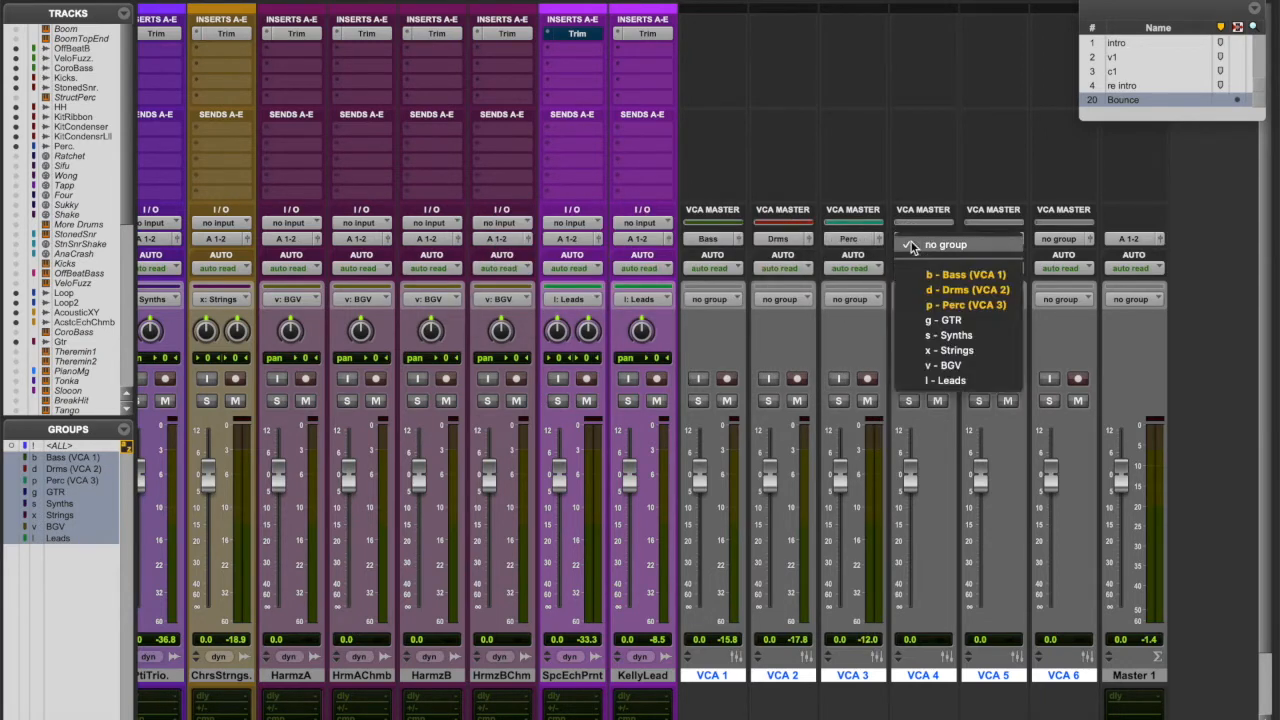
click(940, 334)
click(985, 240)
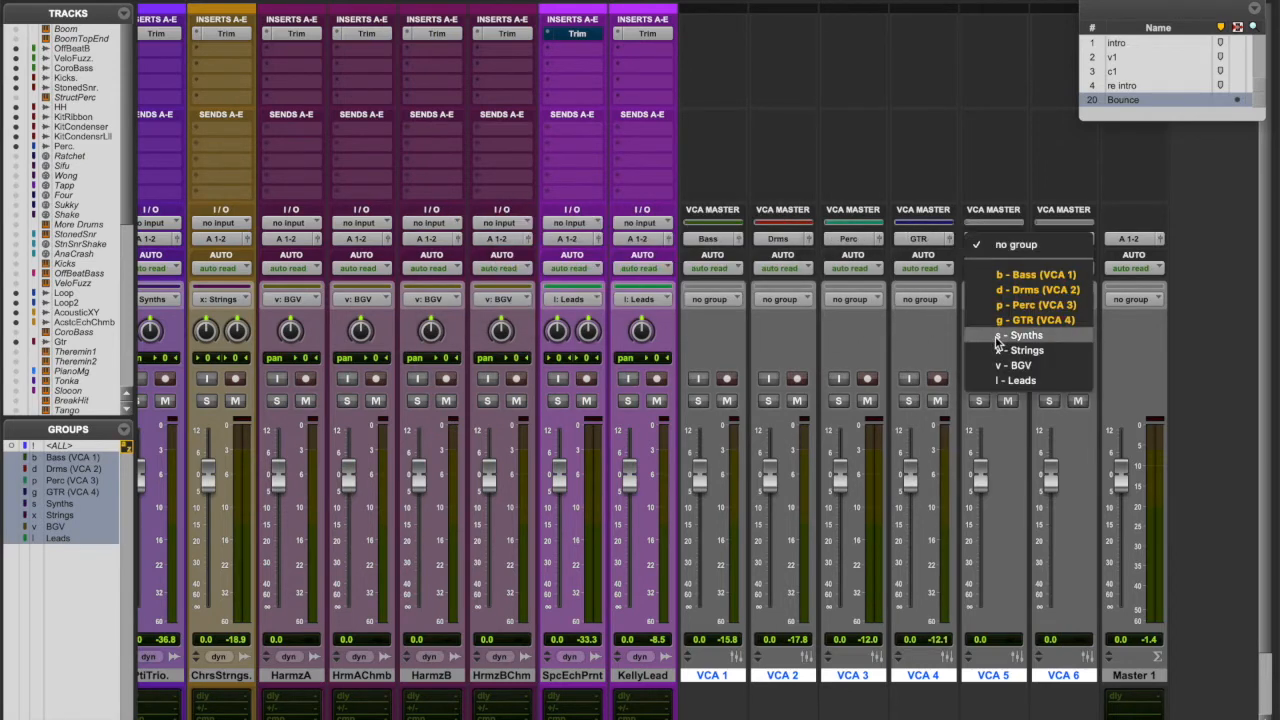
click(996, 337)
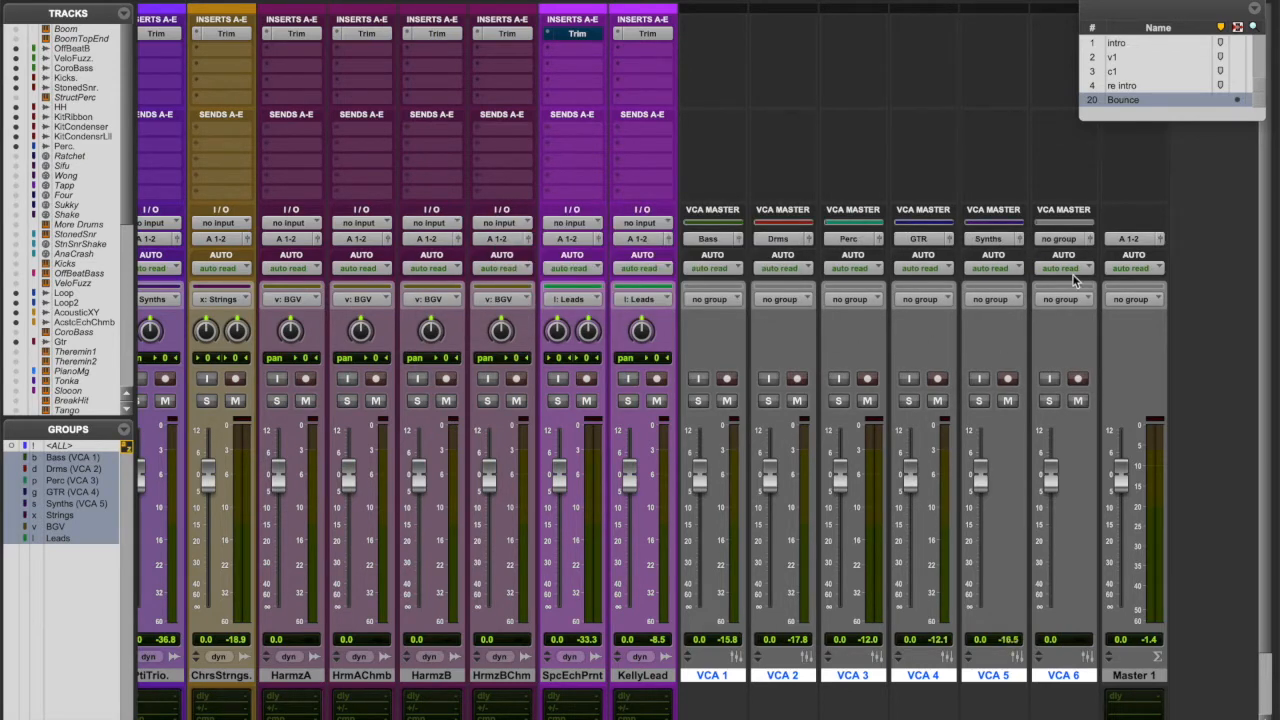
click(1060, 241)
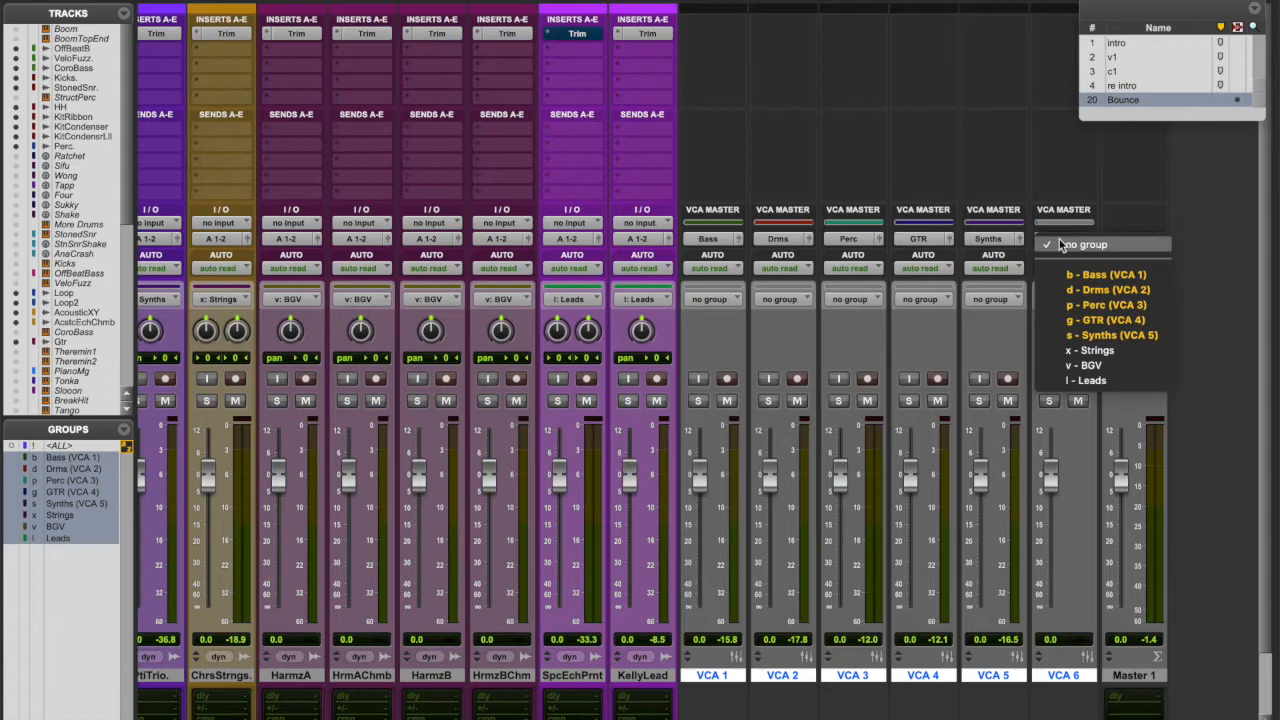
click(1084, 355)
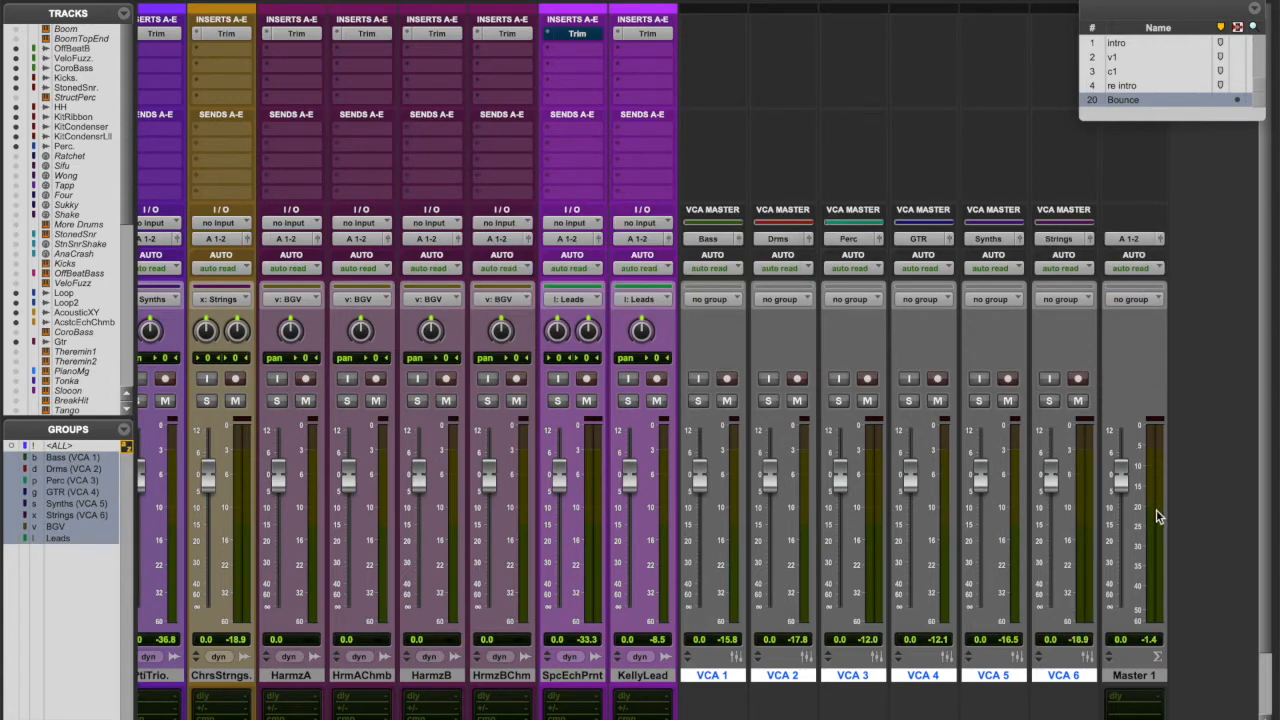
key(shift+super+n)
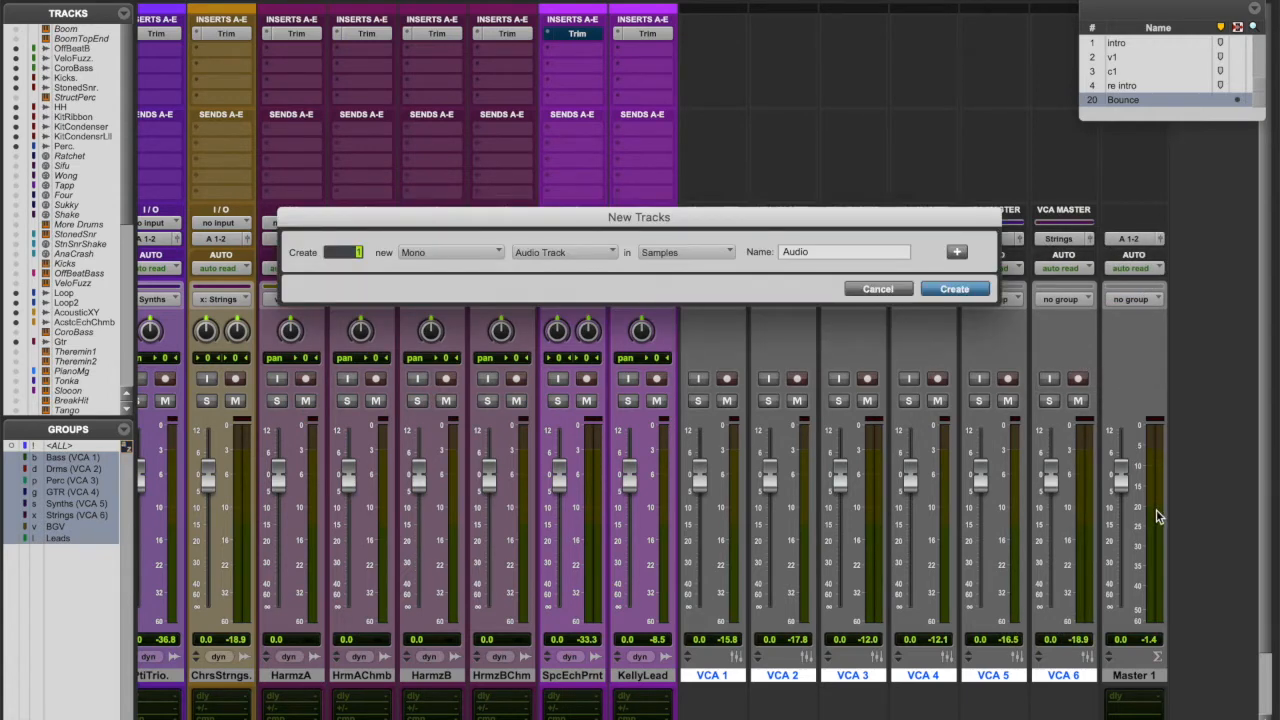
- Create three VCA Masters (VCA 7–9), assigning VCA 7 to BGV and VCA 8 to Leads
key(super+Down)
key(super+Down)
key(super+Down)
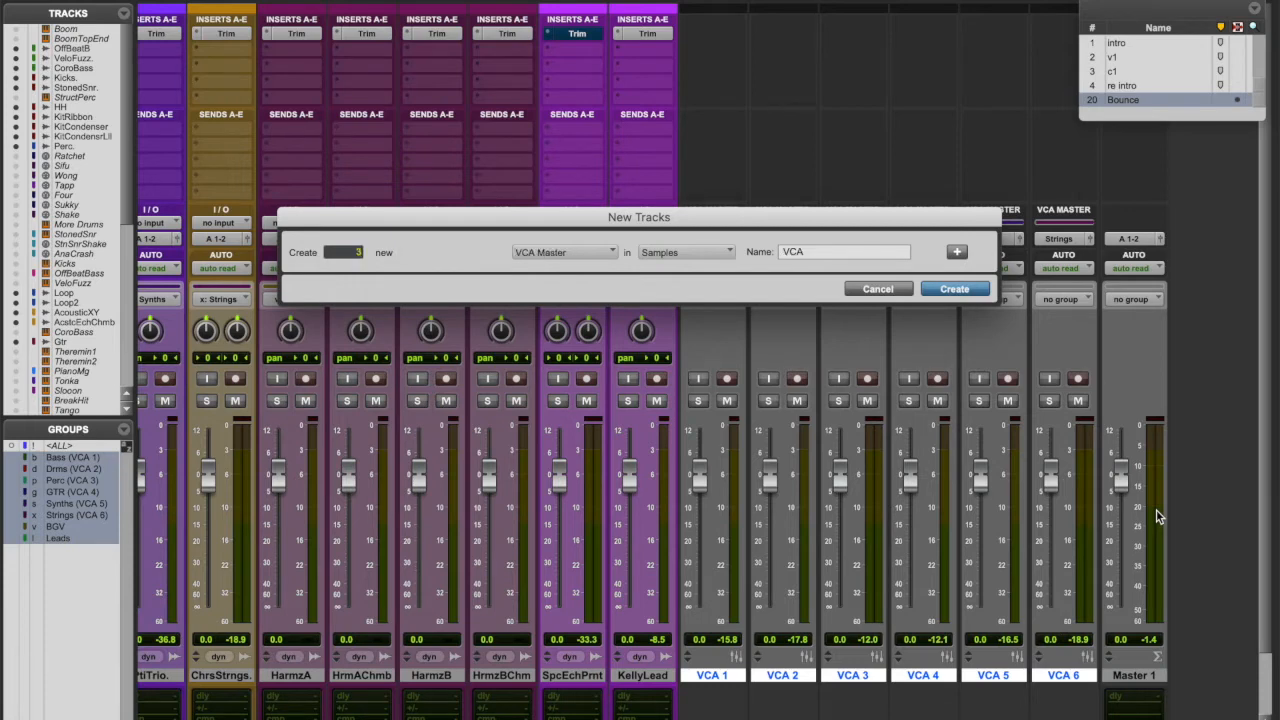
key(Return)
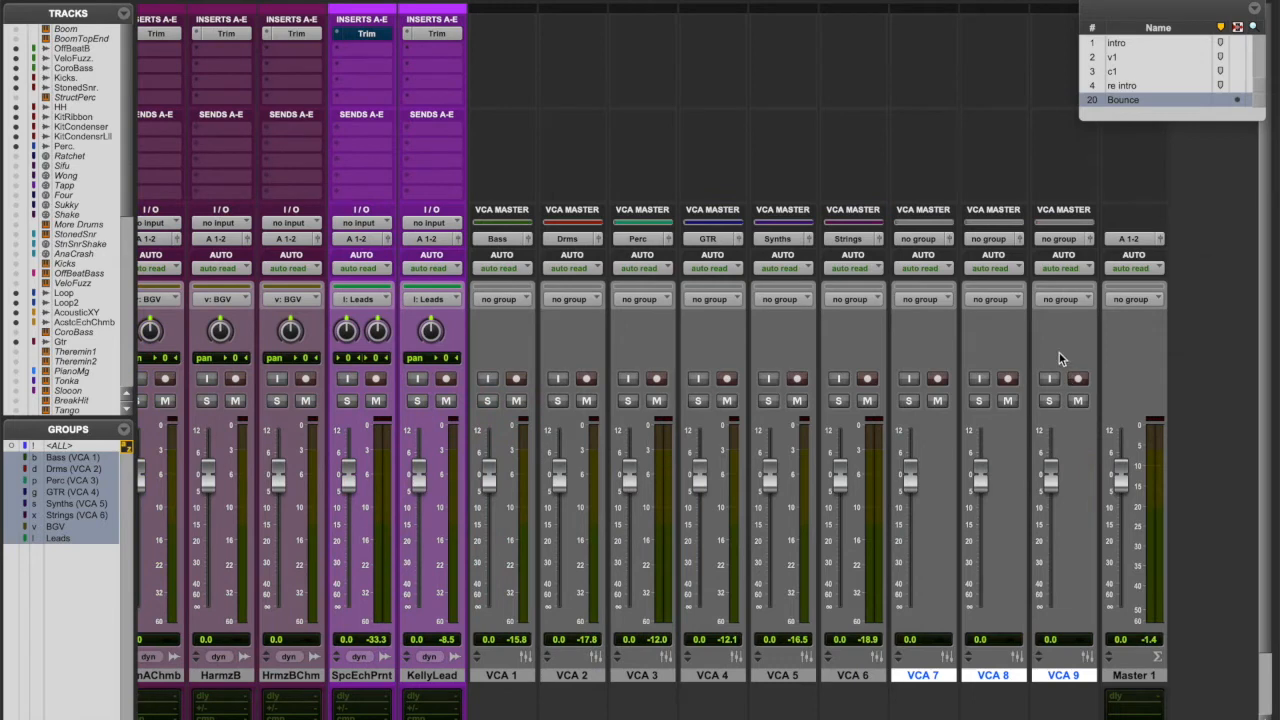
click(928, 239)
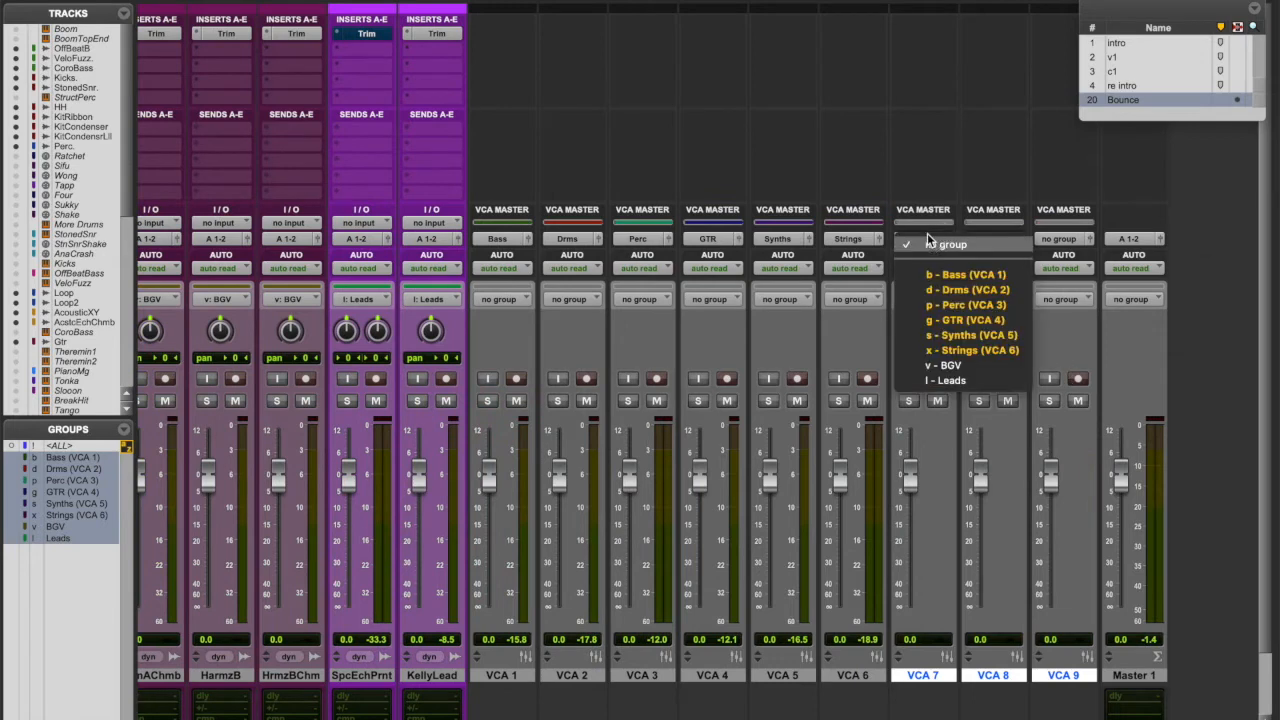
click(956, 366)
click(990, 239)
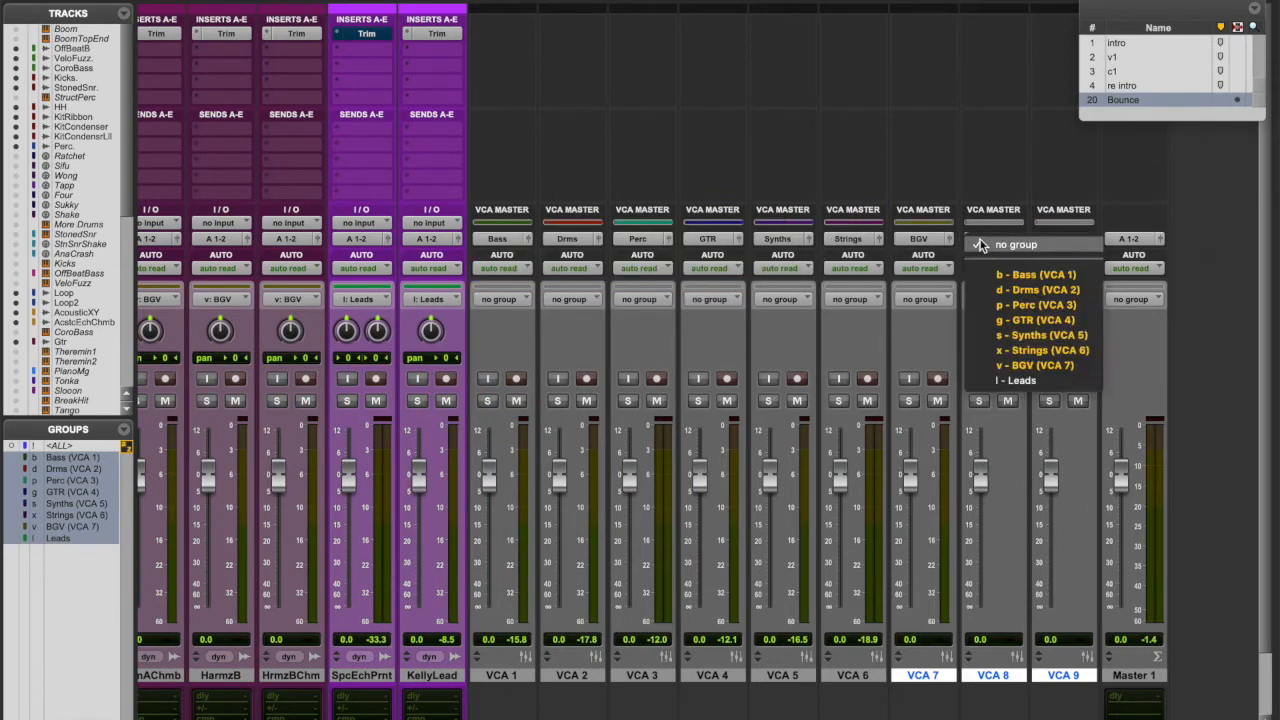
click(1017, 381)
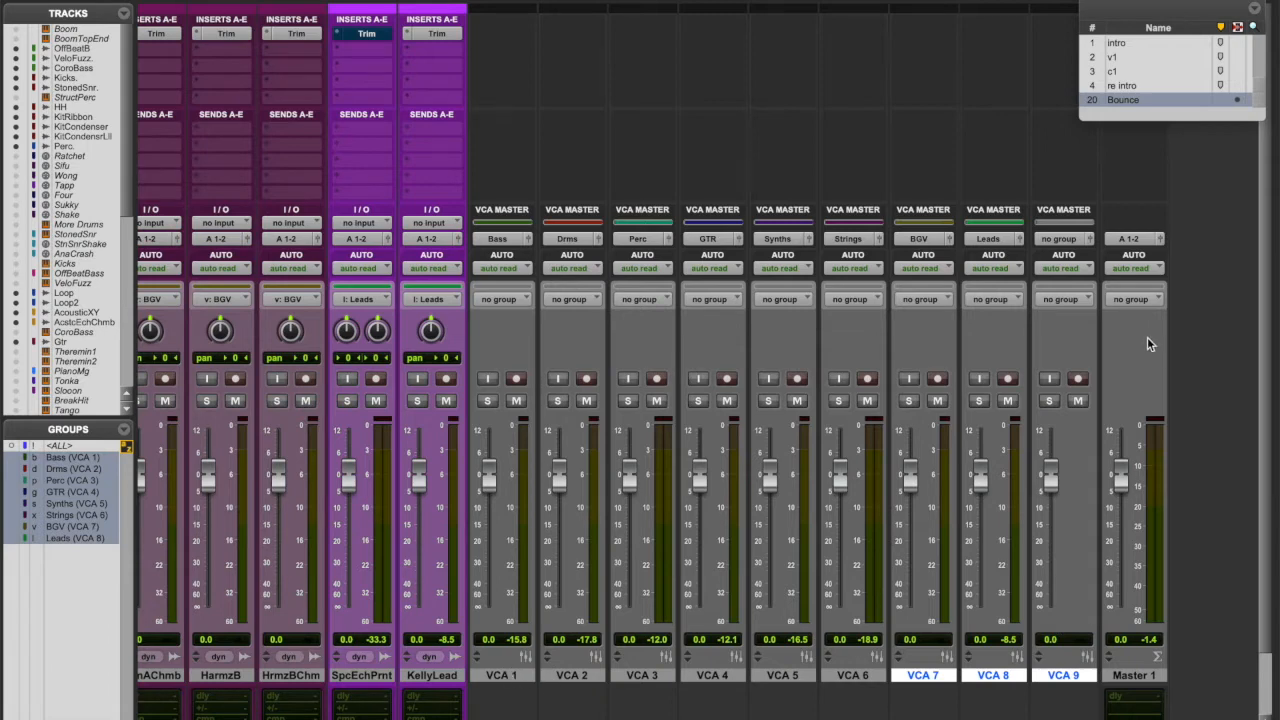
- Rename VCA 1–4 to vBass, vDrms, vPerc and vGTR
double_click(501, 675)
text(v)
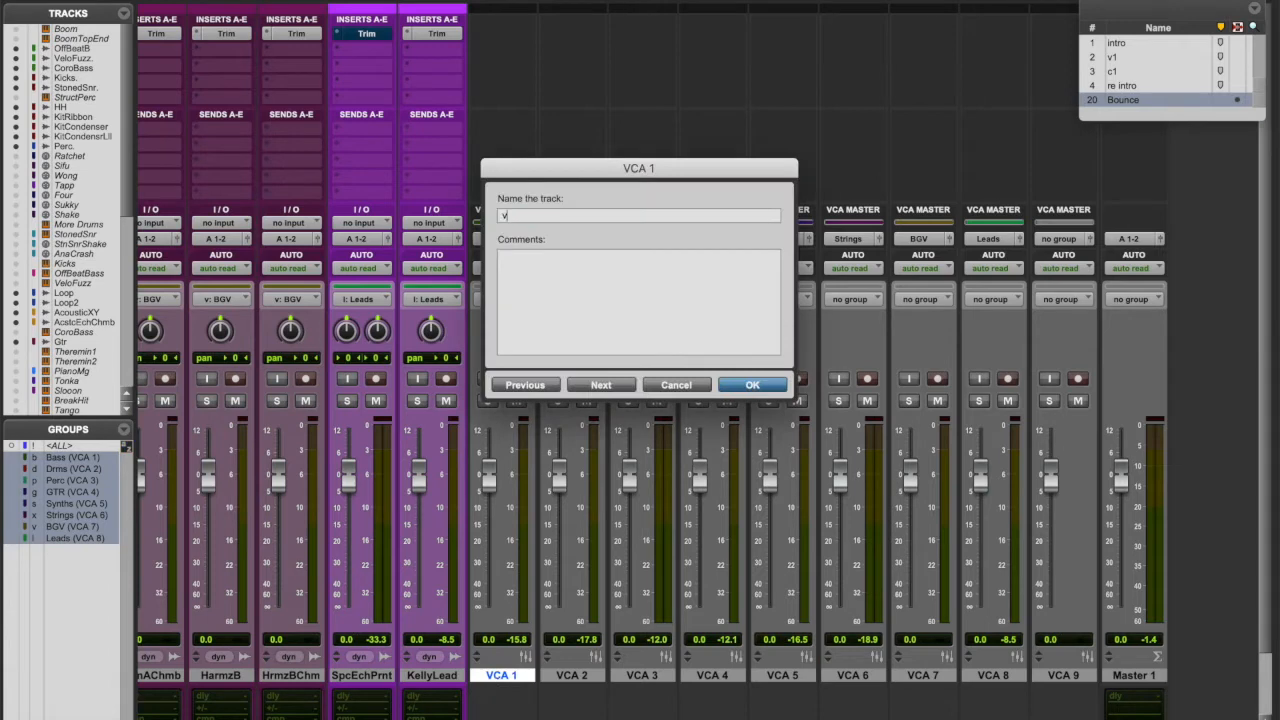
drag(631, 169, 628, 309)
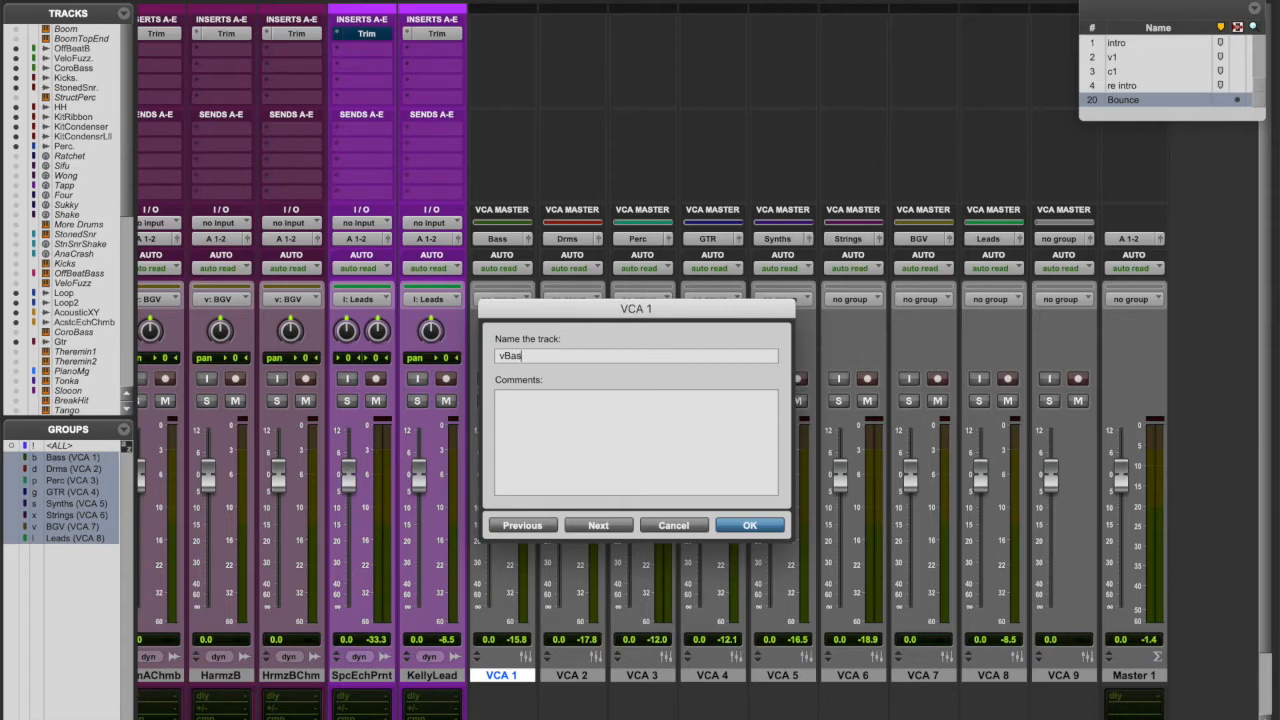
key(super+Right)
text(v)
key(super+Right)
text(v)
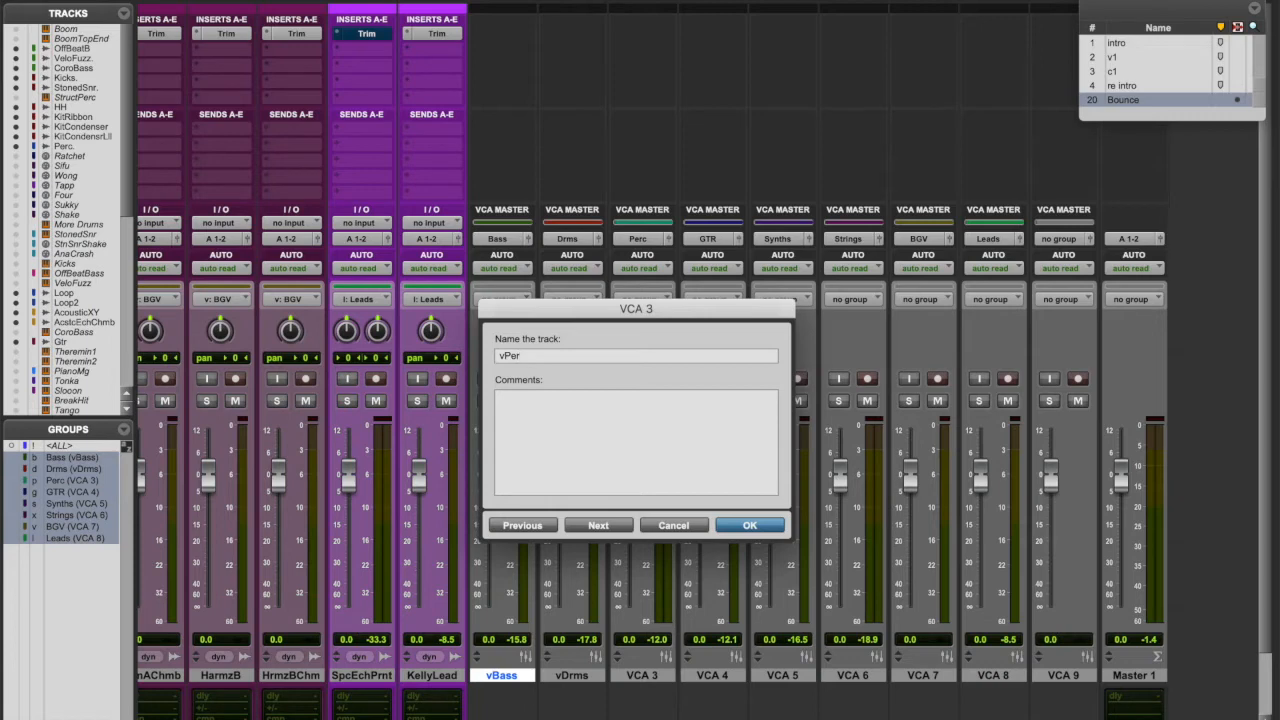
key(super+Right)
text(vGTR)
key(super+Right)
text(v)
- Rename VCA 5–9 to vSynth, vString, vBGV, vLeads and vFX
key(super+Right)
text(v)
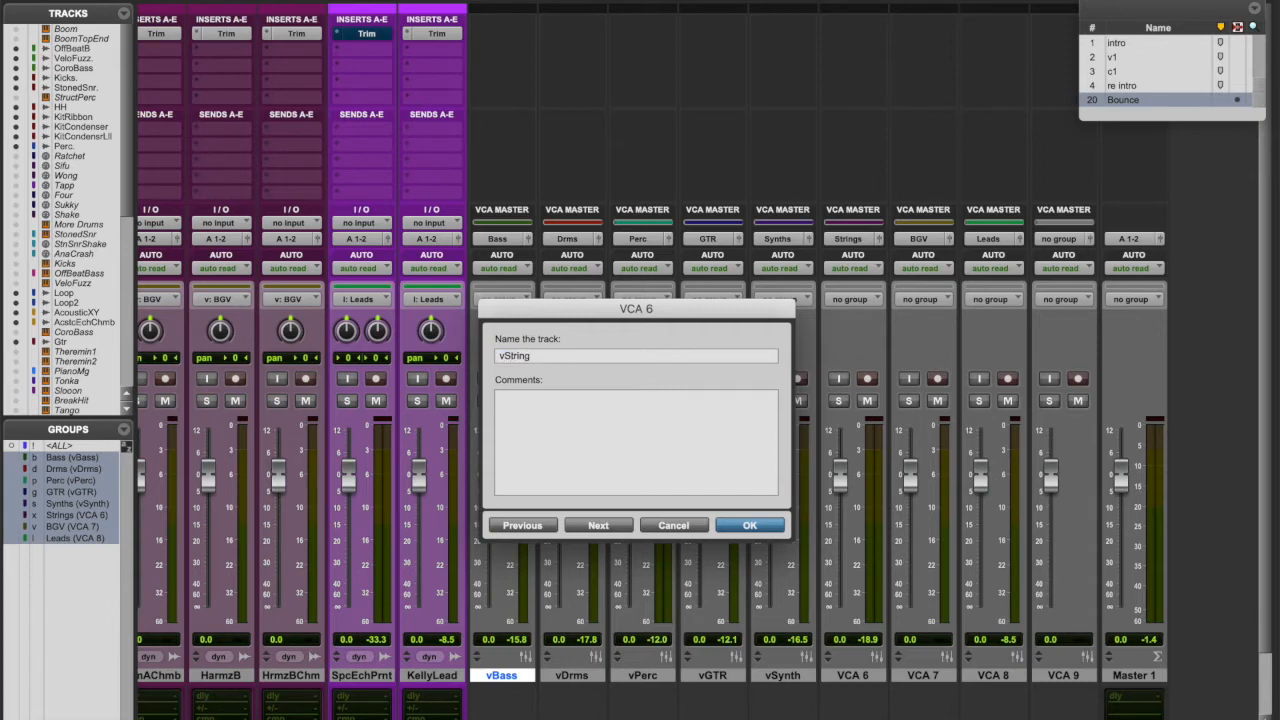
text(String)
key(super+Right)
text(vLeads)
key(super+Right)
text(v)
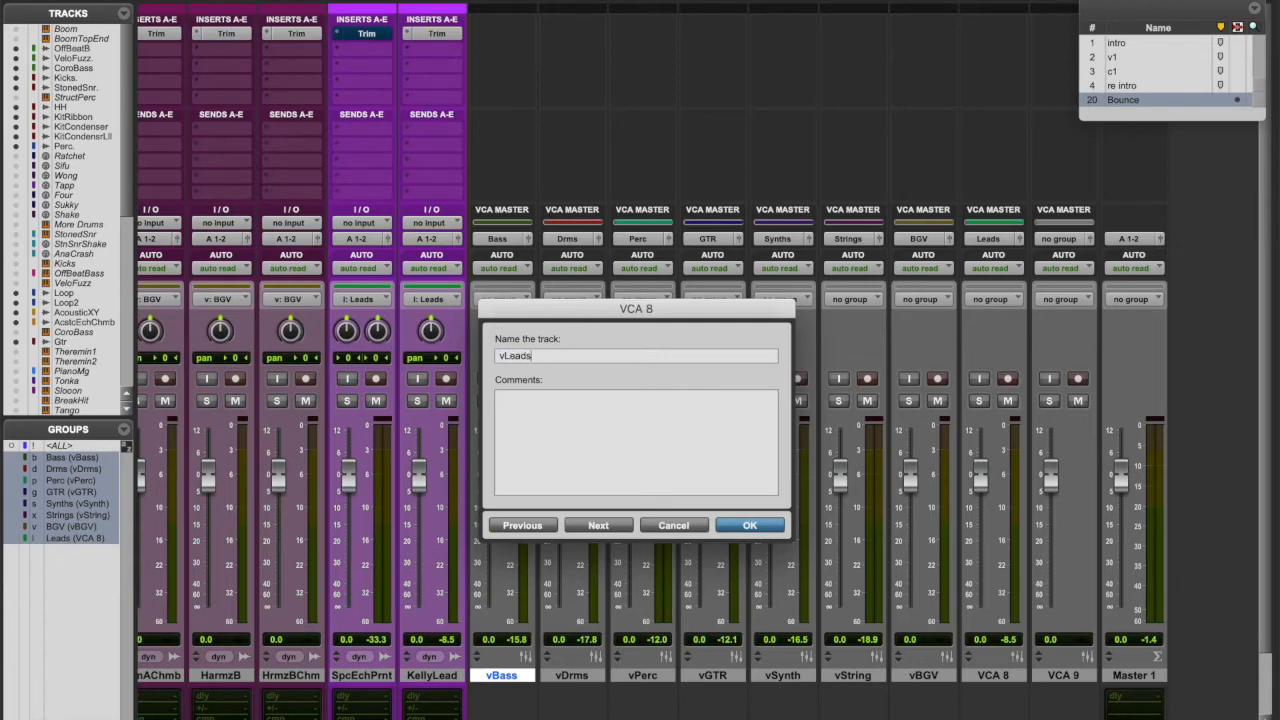
key(super+Right)
text(v)
key(Return)
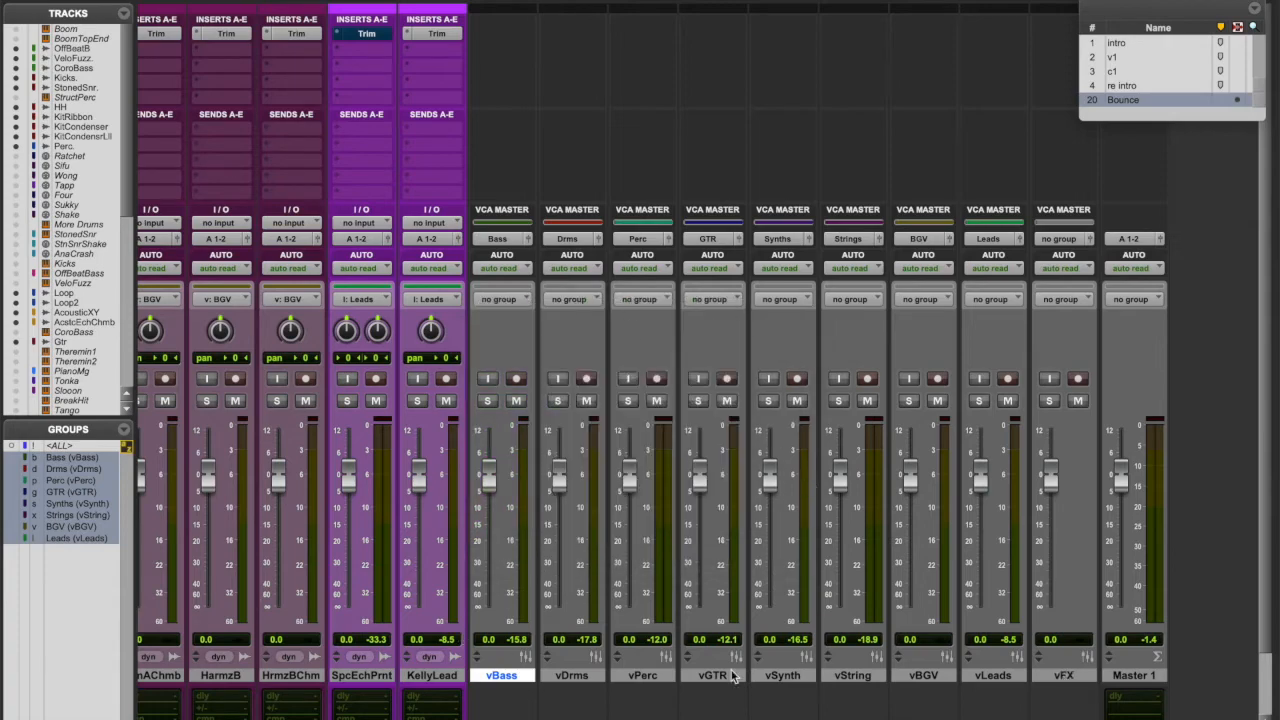
- Look over the mixer strips, then nudge the vDrms fader up to +0.4 dB
scroll(824, 670, left, 10)
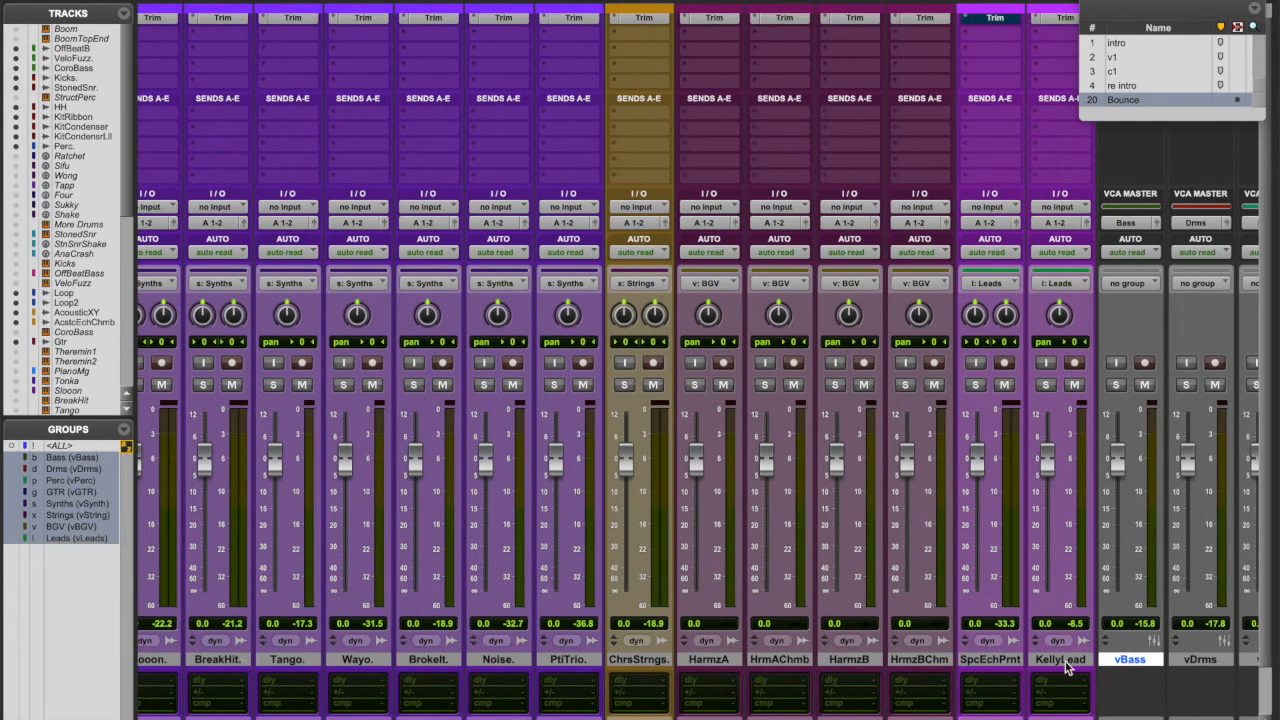
scroll(1065, 661, right, 10)
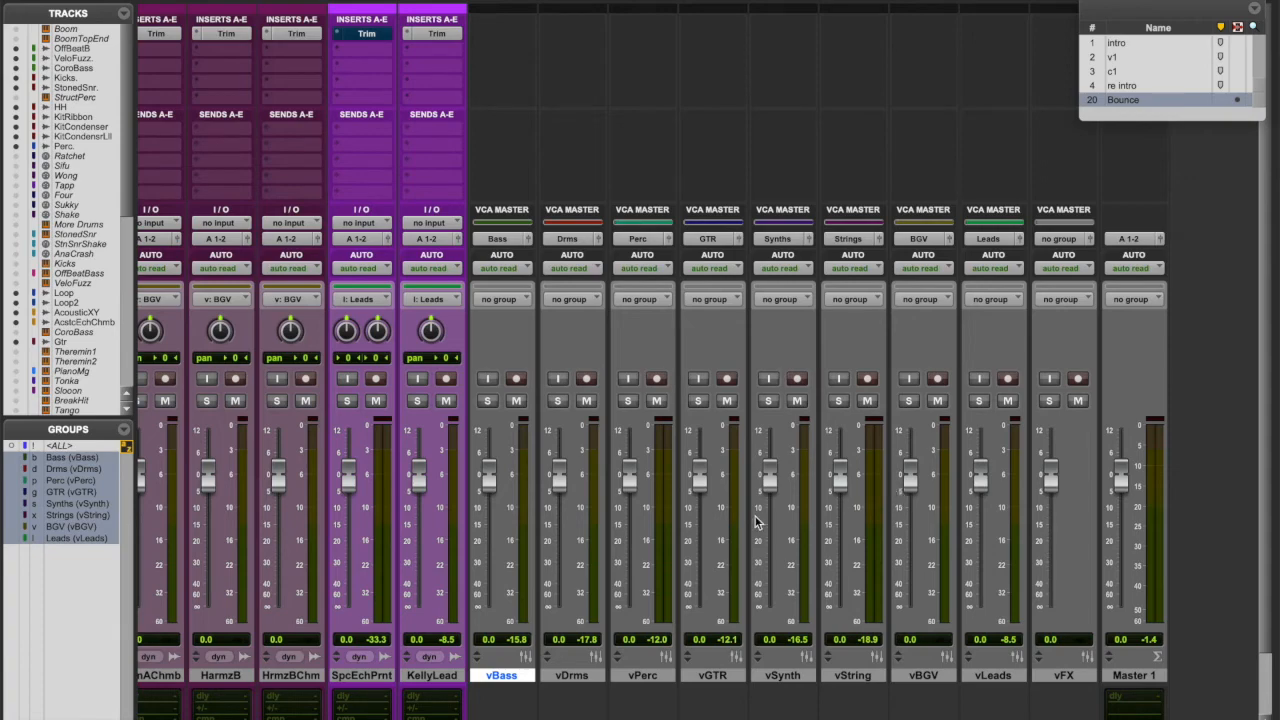
scroll(348, 498, left, 3)
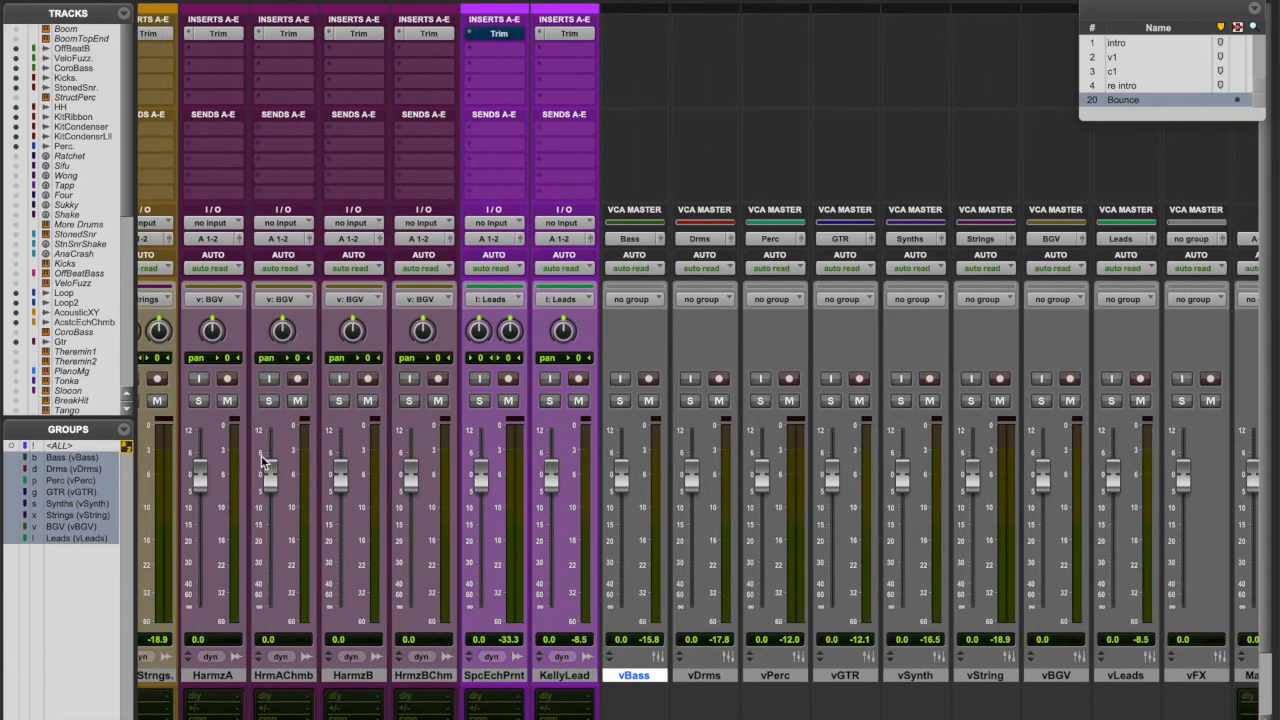
scroll(260, 480, left, 20)
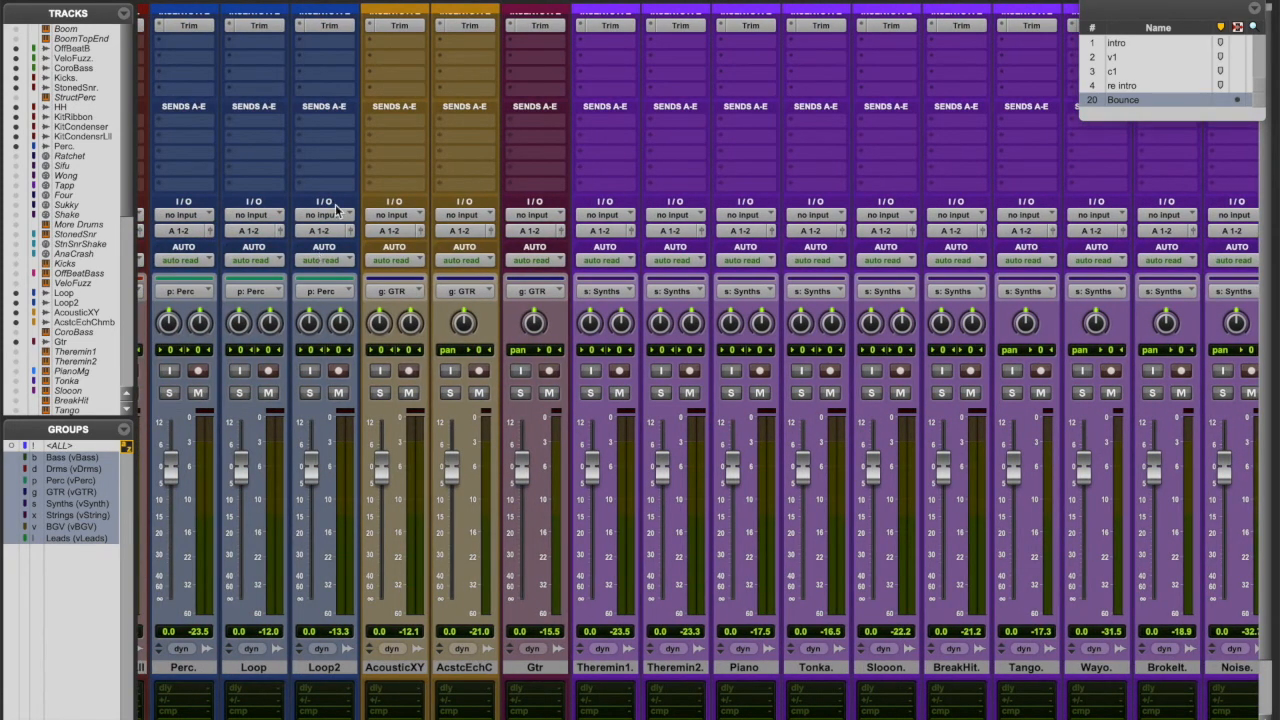
scroll(335, 460, right, 20)
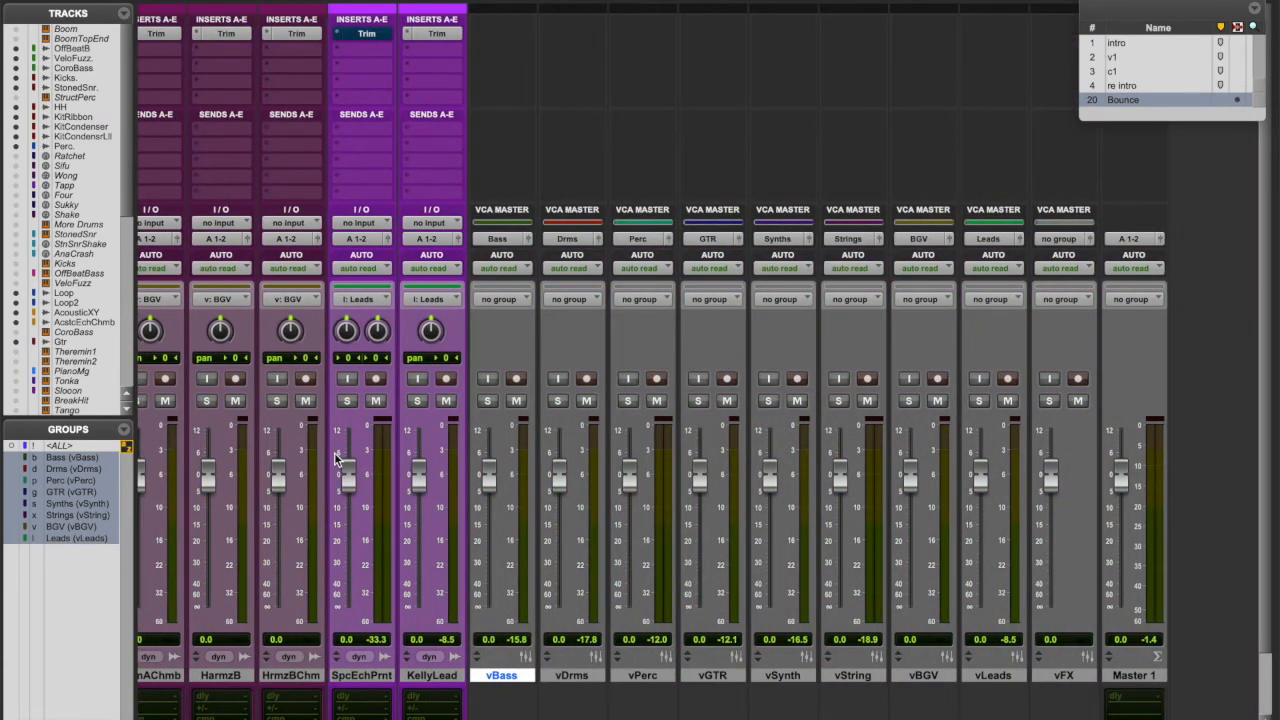
drag(561, 483, 560, 480)
- Solo vDrms and move playback to the c1 marker
click(558, 401)
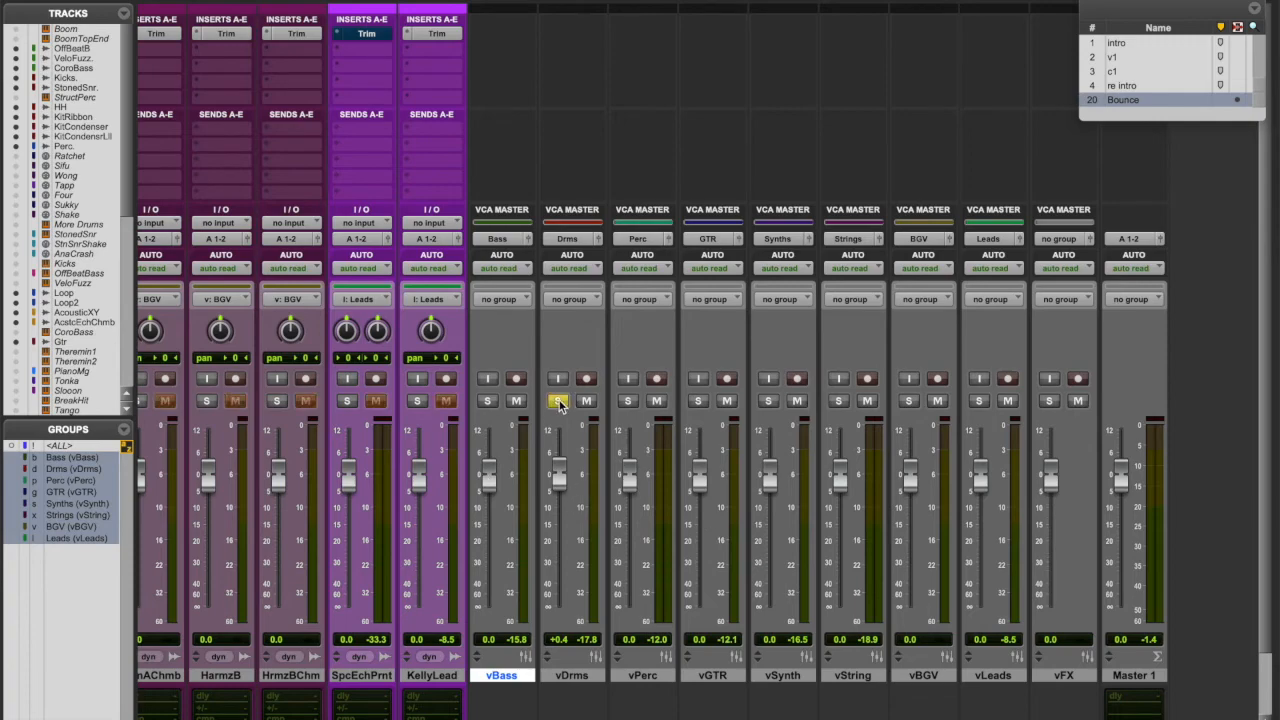
key(super+equal)
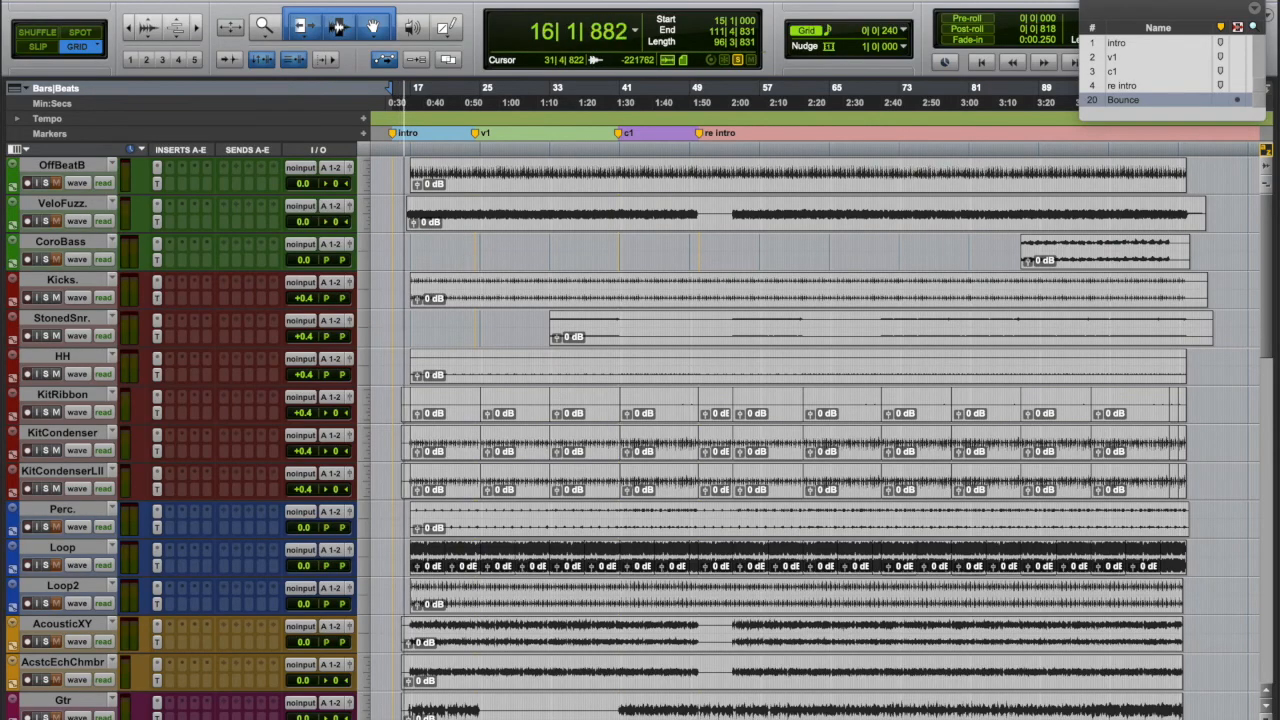
click(1110, 72)
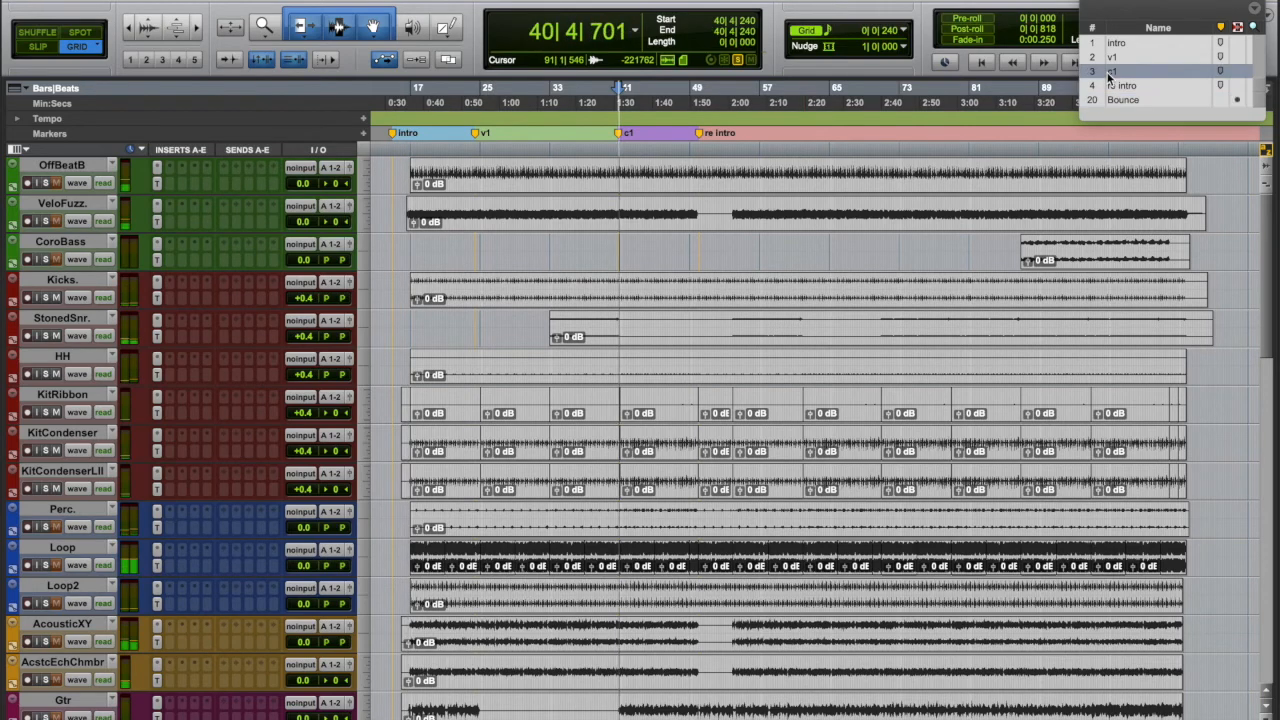
key(super+equal)
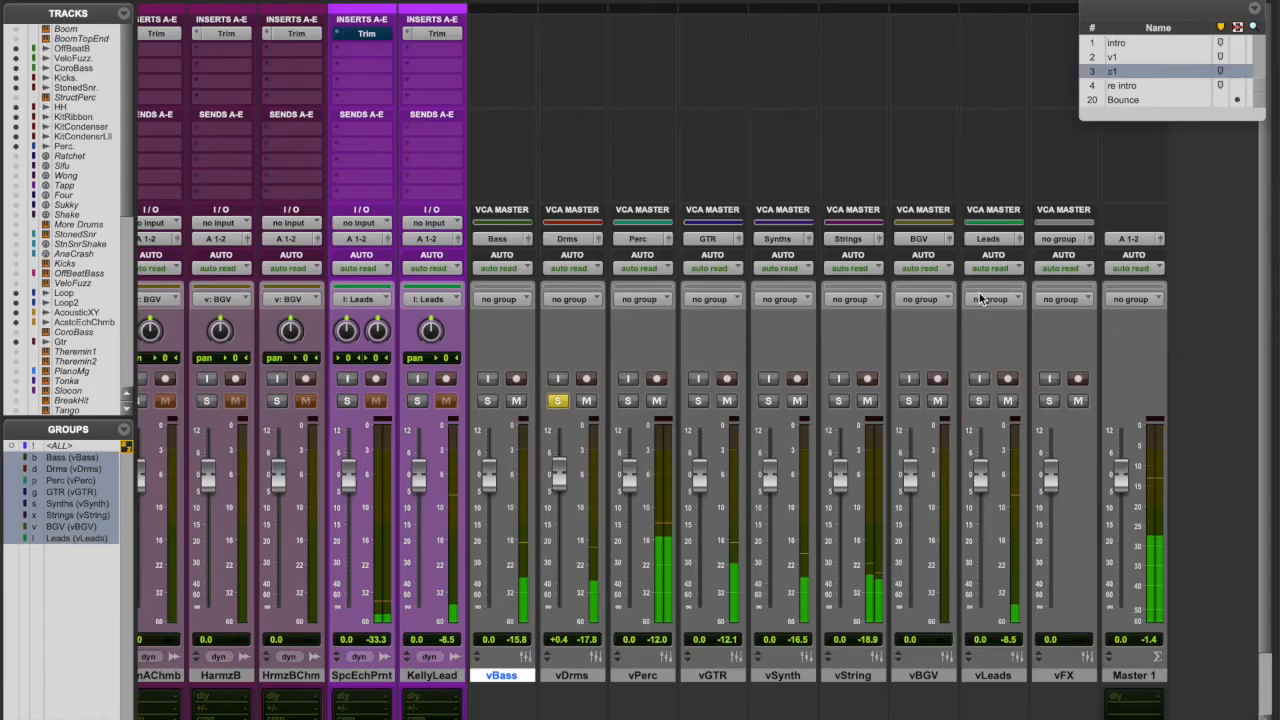
- Unsolo vDrms and mute the vLeads, vBGV and vString VCAs
click(557, 401)
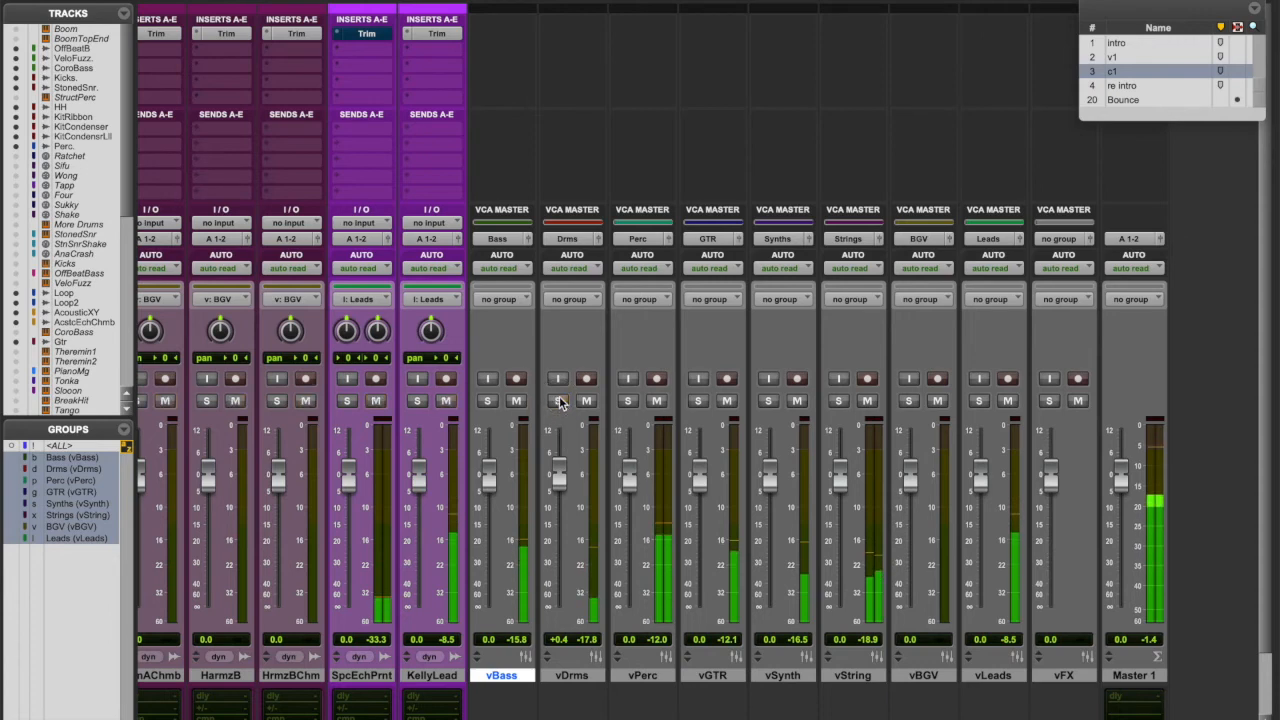
click(1008, 401)
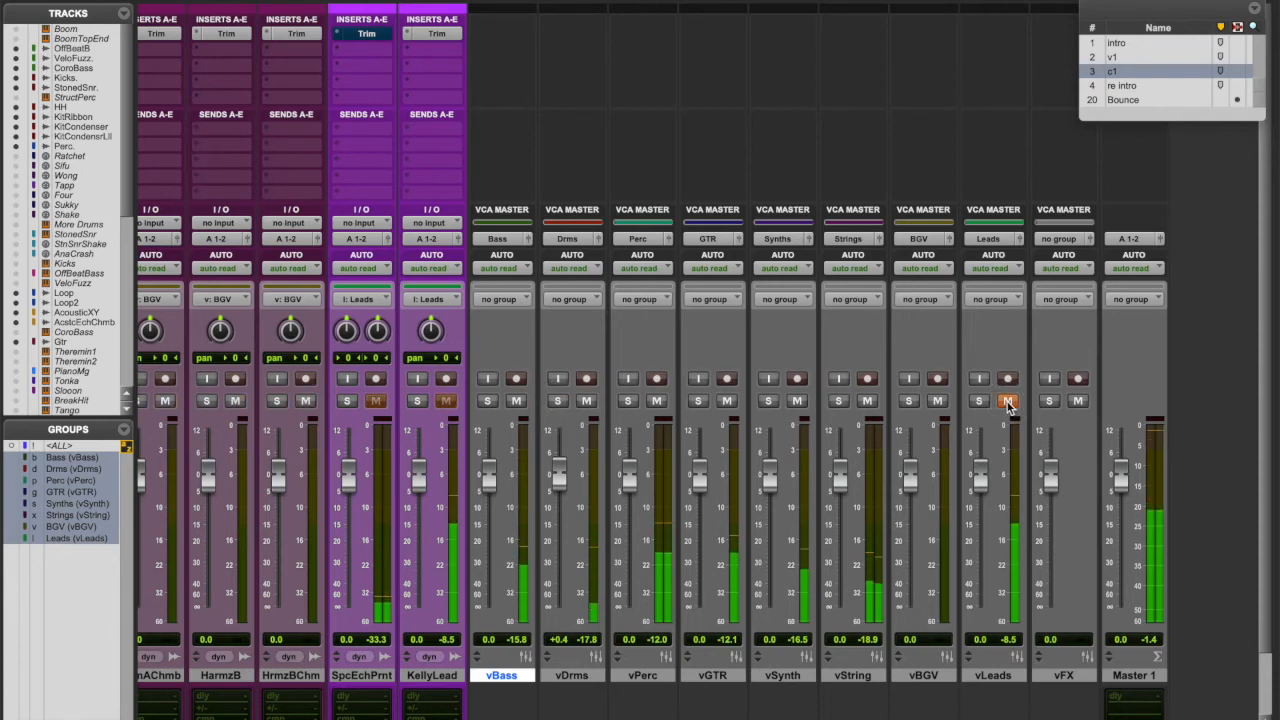
click(937, 401)
click(867, 401)
- Mute the vSynth and vPerc VCAs, ride the vDrms fader, then reset it to 0.0 dB
click(798, 401)
scroll(607, 478, left, 5)
scroll(607, 478, right, 3)
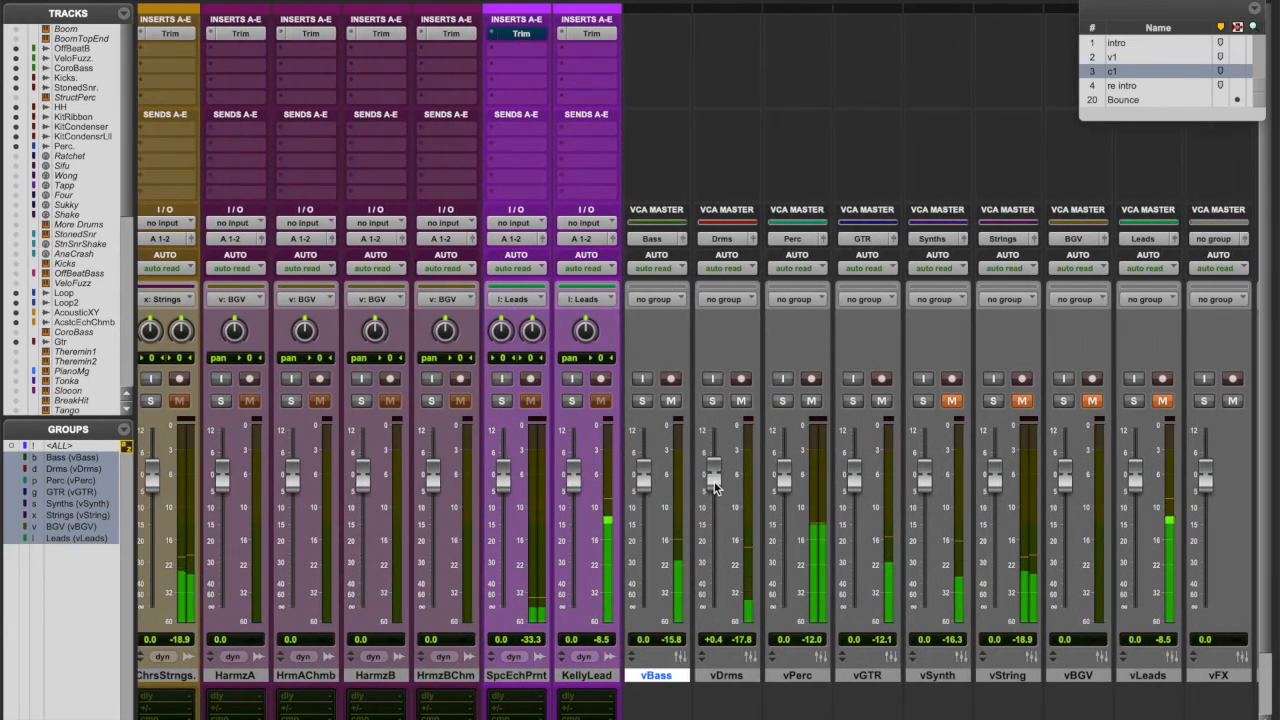
drag(714, 486, 709, 579)
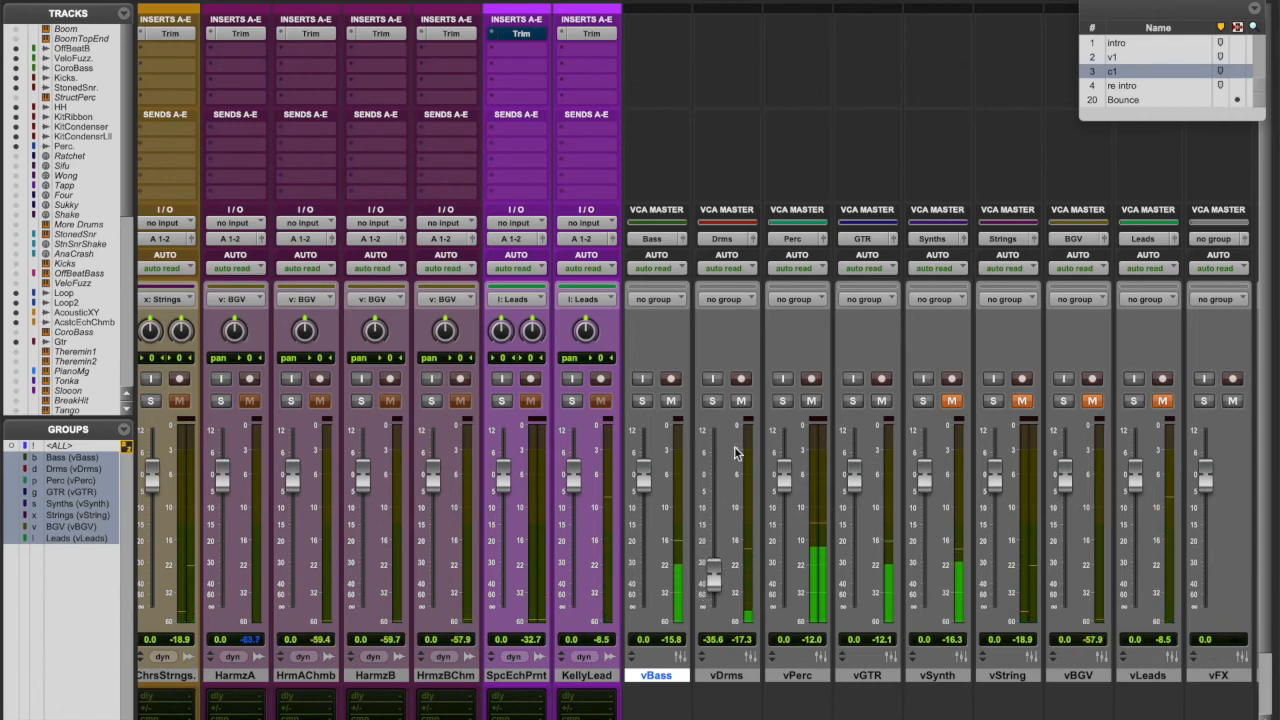
click(812, 402)
drag(712, 573, 713, 450)
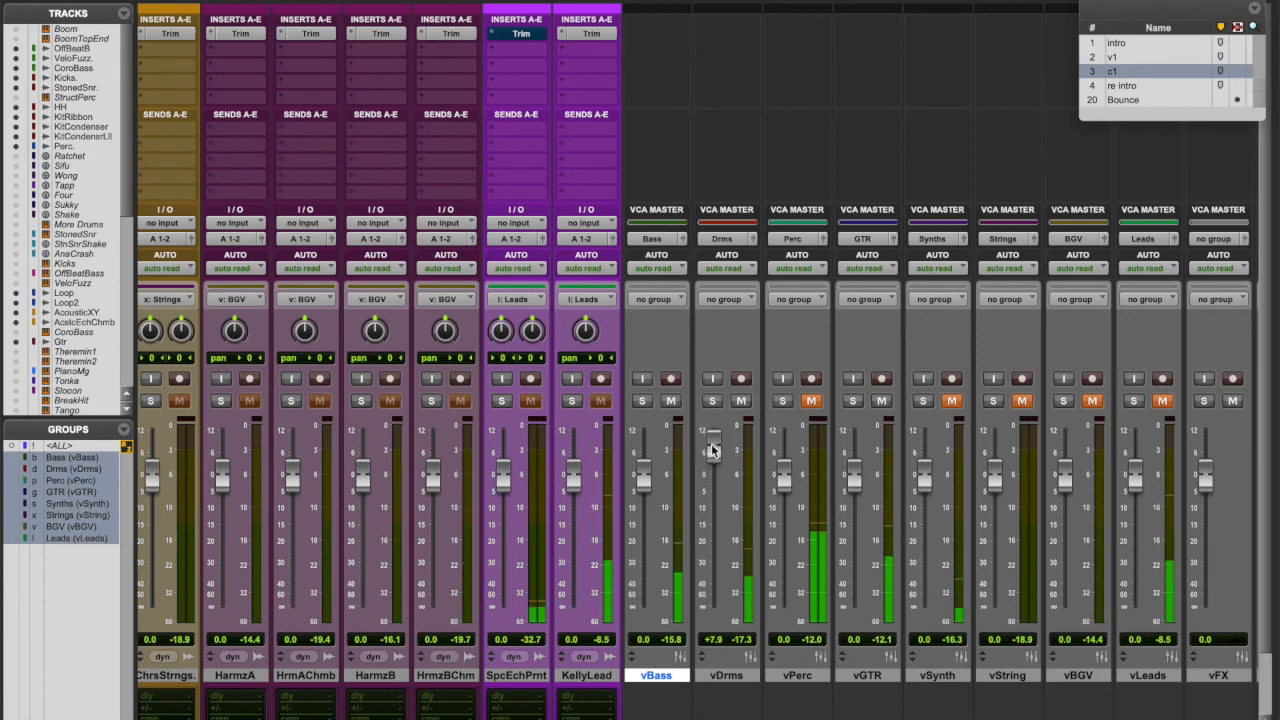
alt+click(713, 450)
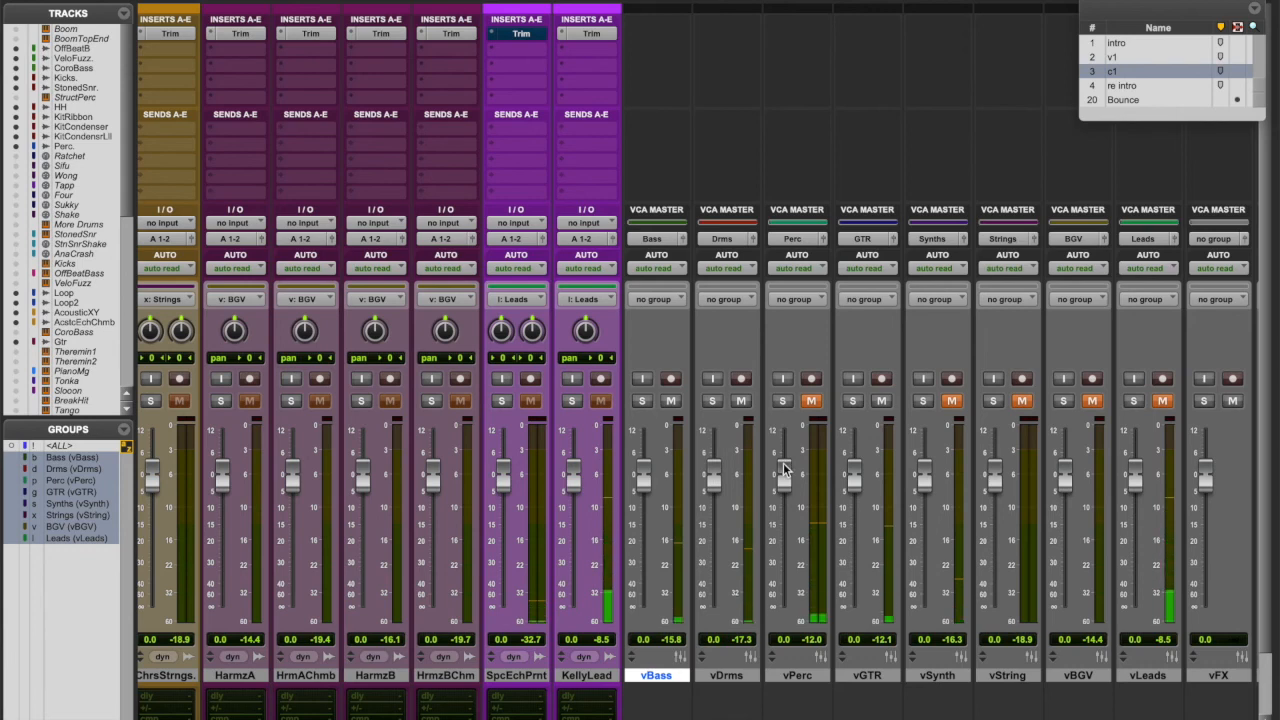